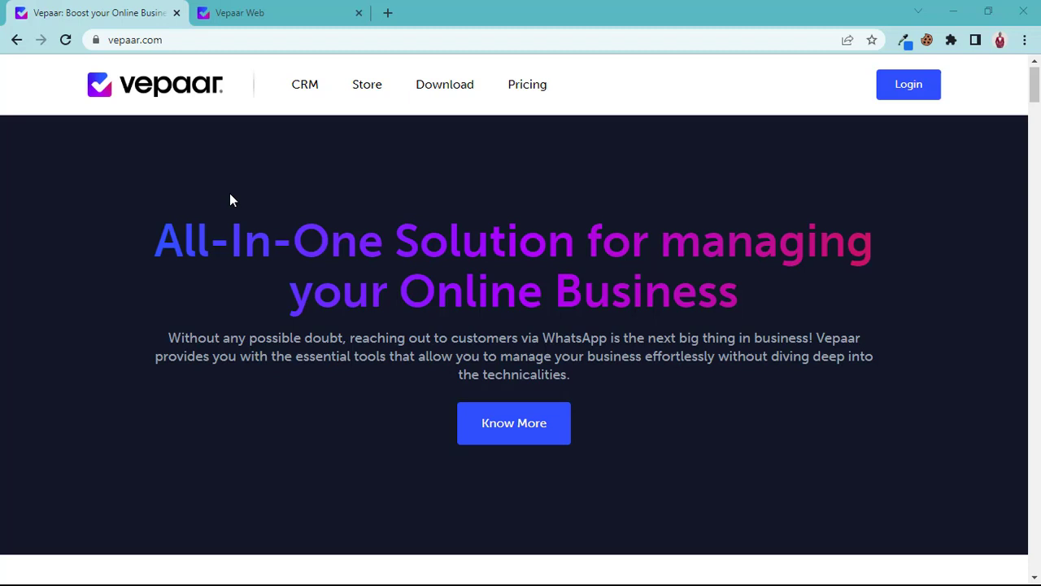
Scroll the vepaar.com home page down to the WhatsApp Poll section and its Start your Poll Now button.
{"action": "left_click", "coordinate": [228, 260]}
{"action": "scroll", "coordinate": [228, 260], "scroll_direction": "down", "scroll_amount": 5}
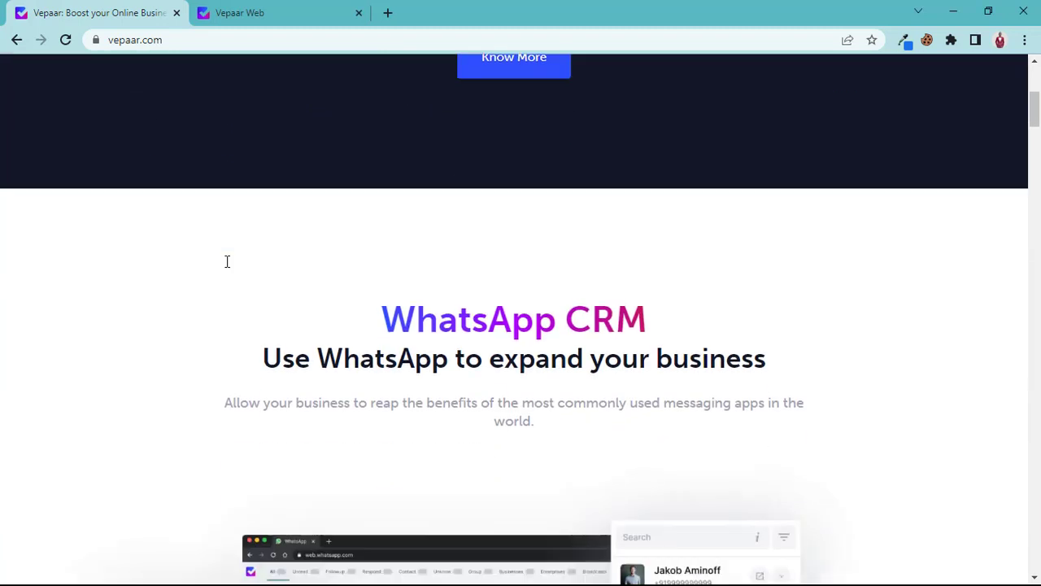
{"action": "scroll", "coordinate": [227, 261], "scroll_direction": "down", "scroll_amount": 2}
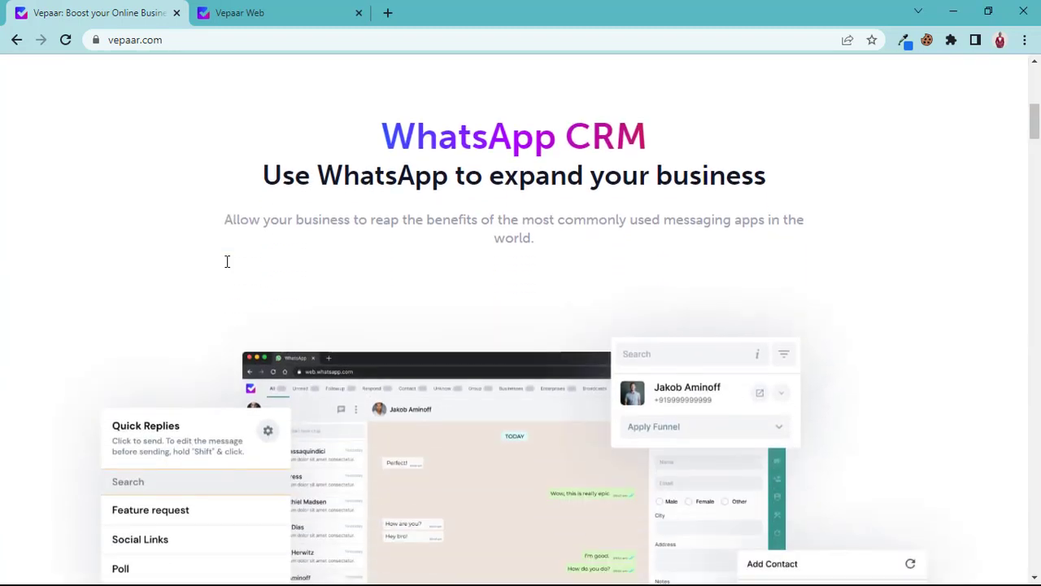
{"action": "scroll", "coordinate": [227, 261], "scroll_direction": "down", "scroll_amount": 7}
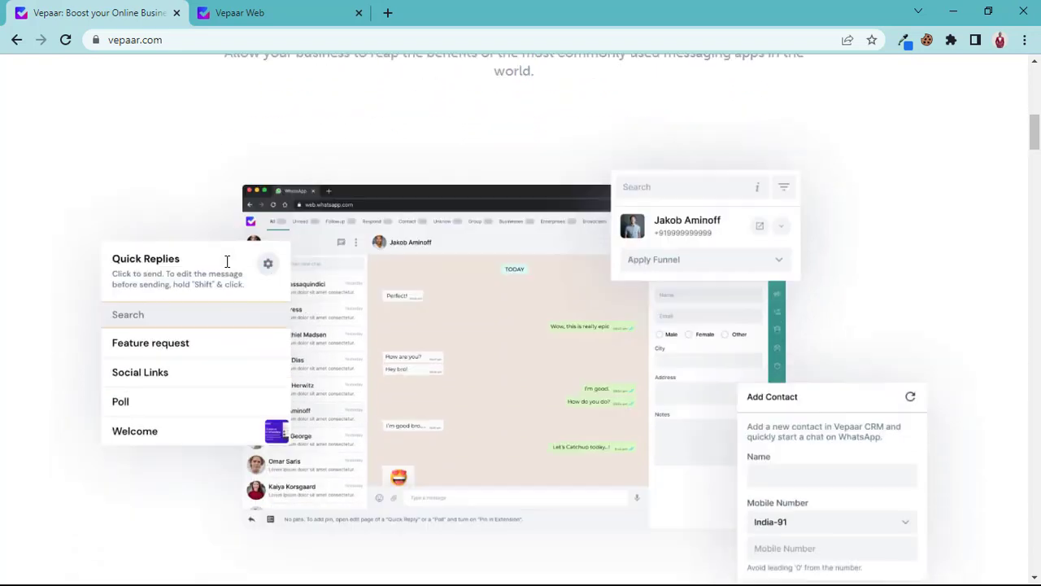
{"action": "scroll", "coordinate": [227, 261], "scroll_direction": "down", "scroll_amount": 6}
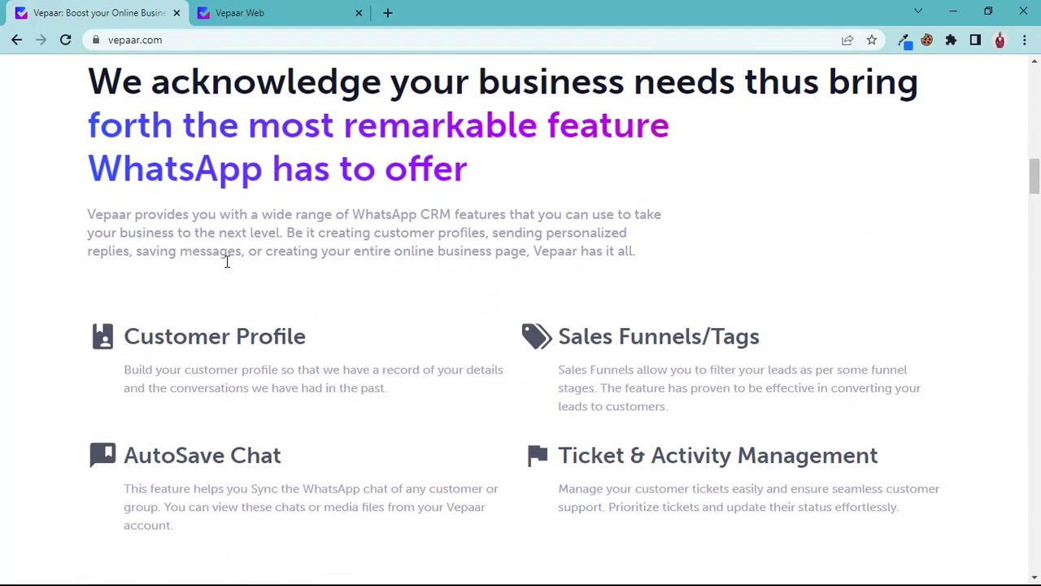
{"action": "scroll", "coordinate": [227, 261], "scroll_direction": "down", "scroll_amount": 5}
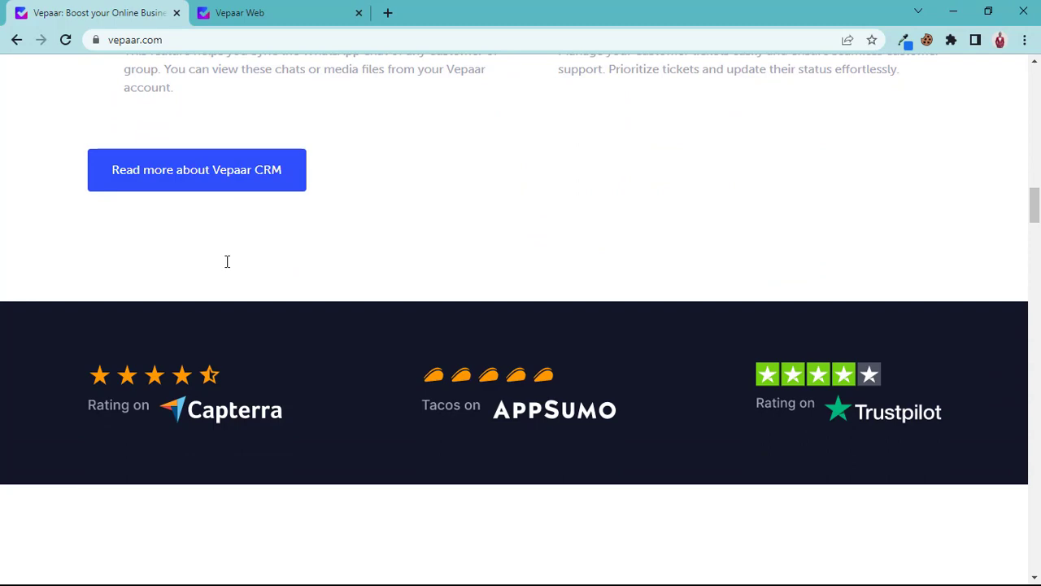
{"action": "scroll", "coordinate": [227, 262], "scroll_direction": "down", "scroll_amount": 5}
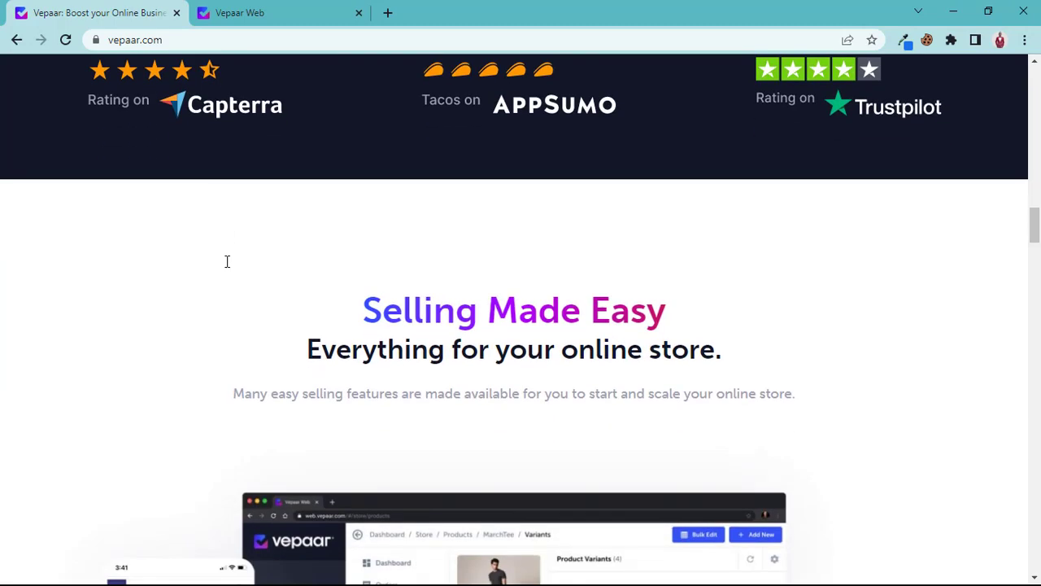
{"action": "scroll", "coordinate": [227, 262], "scroll_direction": "down", "scroll_amount": 4}
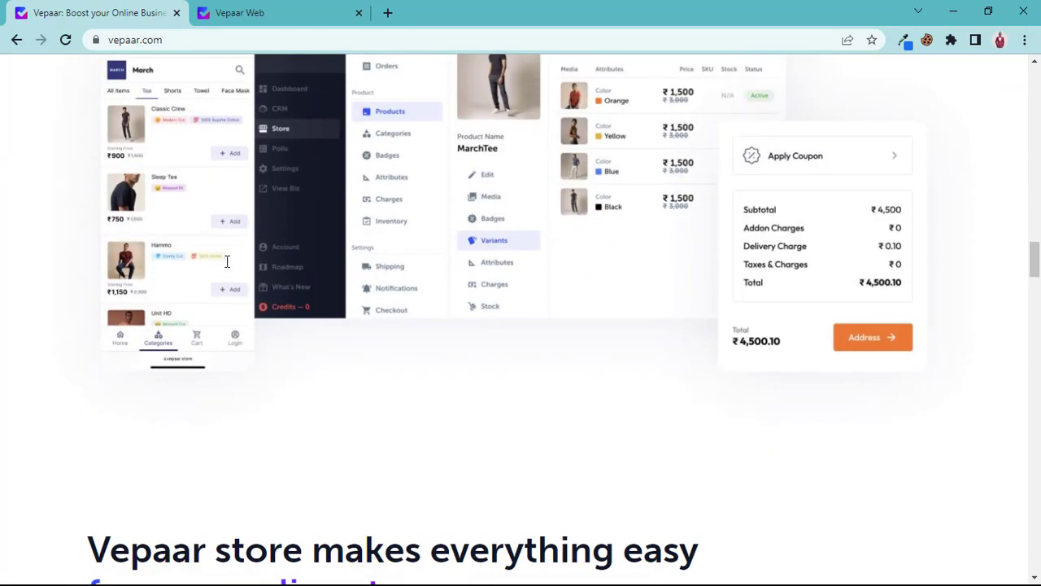
{"action": "scroll", "coordinate": [227, 261], "scroll_direction": "down", "scroll_amount": 4}
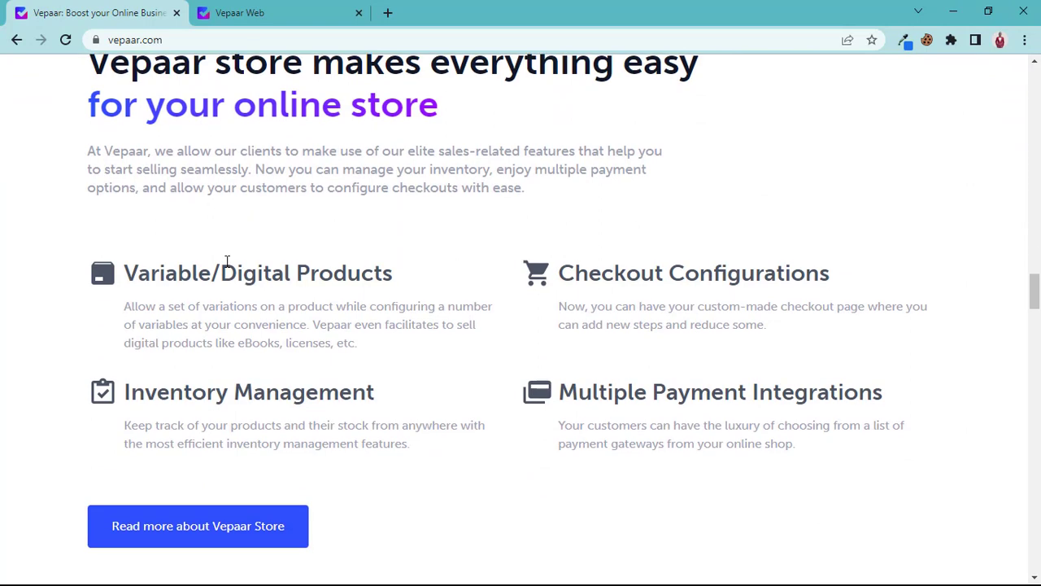
{"action": "scroll", "coordinate": [227, 261], "scroll_direction": "down", "scroll_amount": 2}
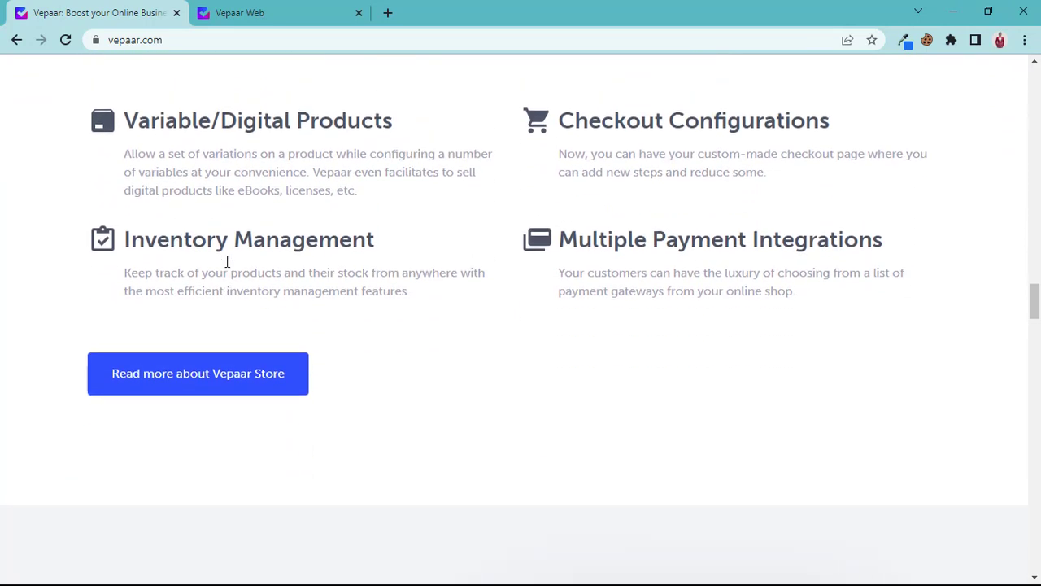
{"action": "scroll", "coordinate": [227, 261], "scroll_direction": "down", "scroll_amount": 7}
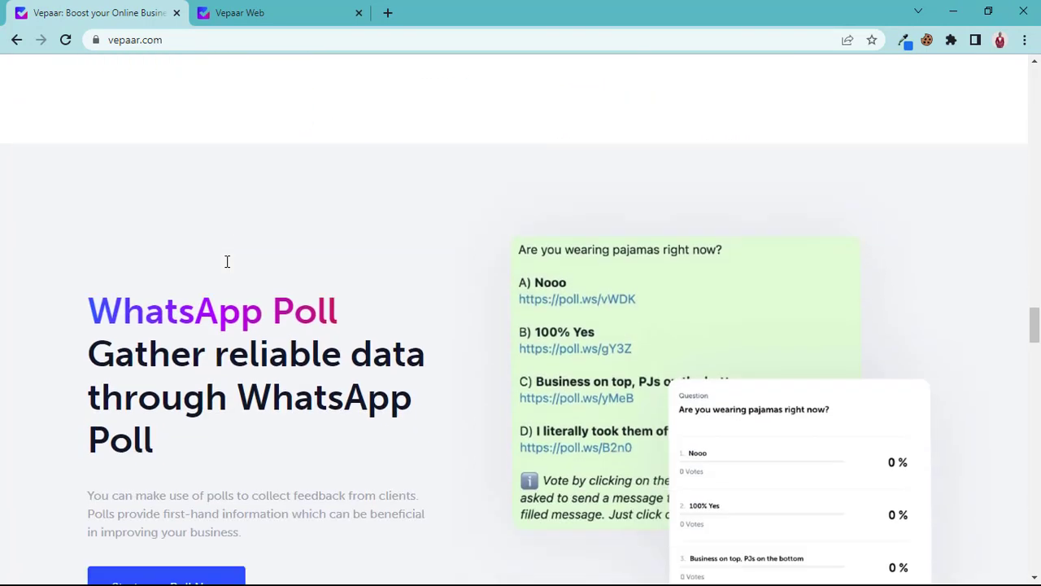
{"action": "scroll", "coordinate": [227, 261], "scroll_direction": "down", "scroll_amount": 1}
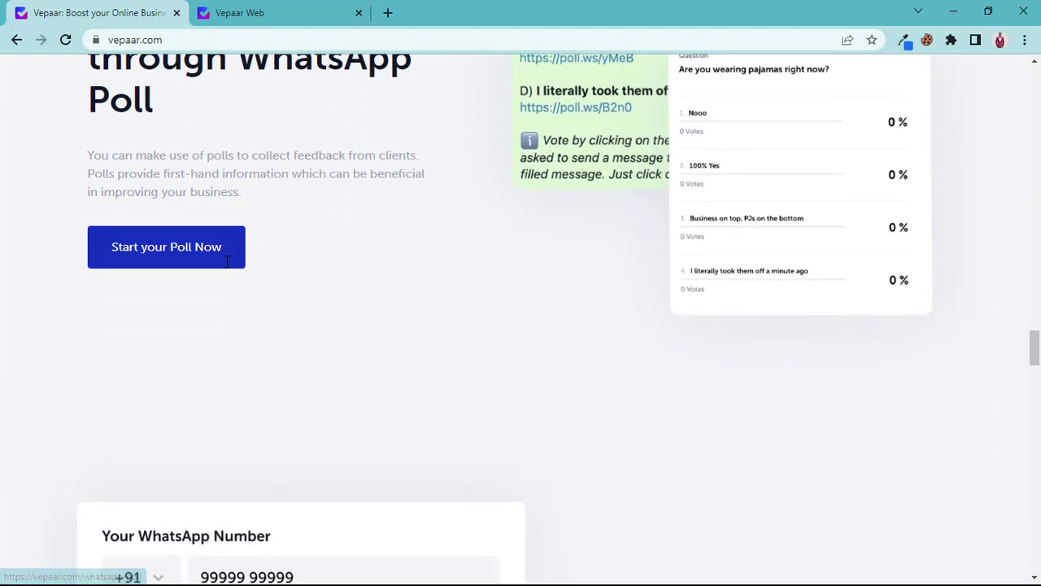
{"action": "scroll", "coordinate": [227, 261], "scroll_direction": "up", "scroll_amount": 1}
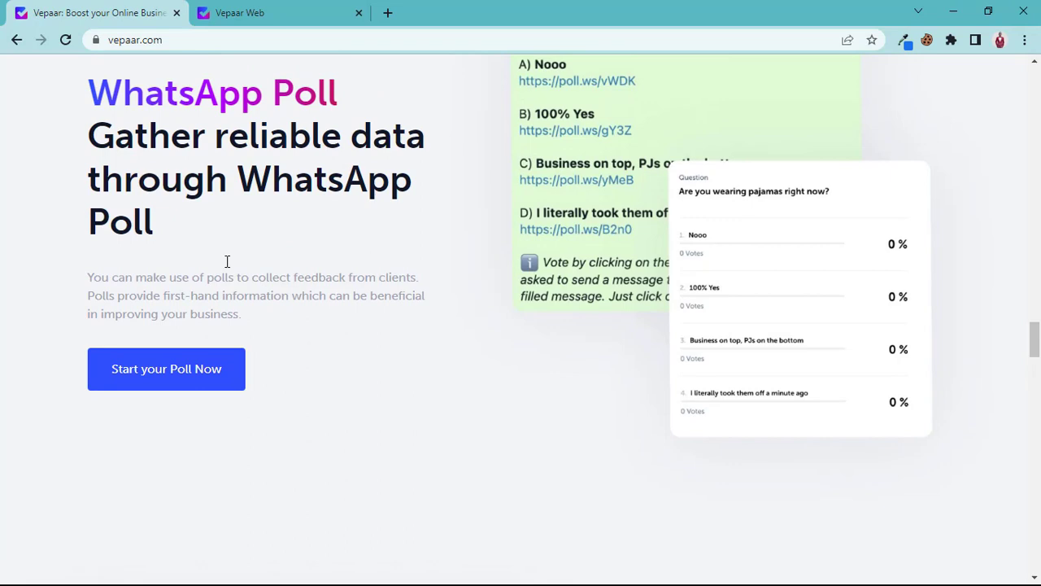
{"action": "scroll", "coordinate": [227, 261], "scroll_direction": "down", "scroll_amount": 3}
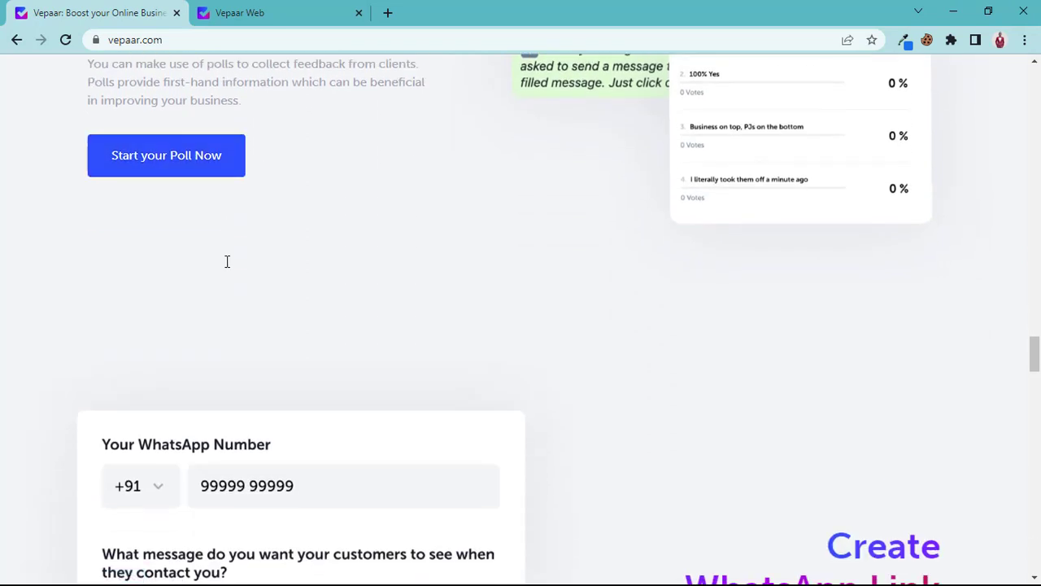
Scroll past the Create WhatsApp Link form to the Live Support cards and 'Our Customers, Our Triumph'.
{"action": "scroll", "coordinate": [227, 261], "scroll_direction": "down", "scroll_amount": 3}
{"action": "scroll", "coordinate": [227, 261], "scroll_direction": "down", "scroll_amount": 1}
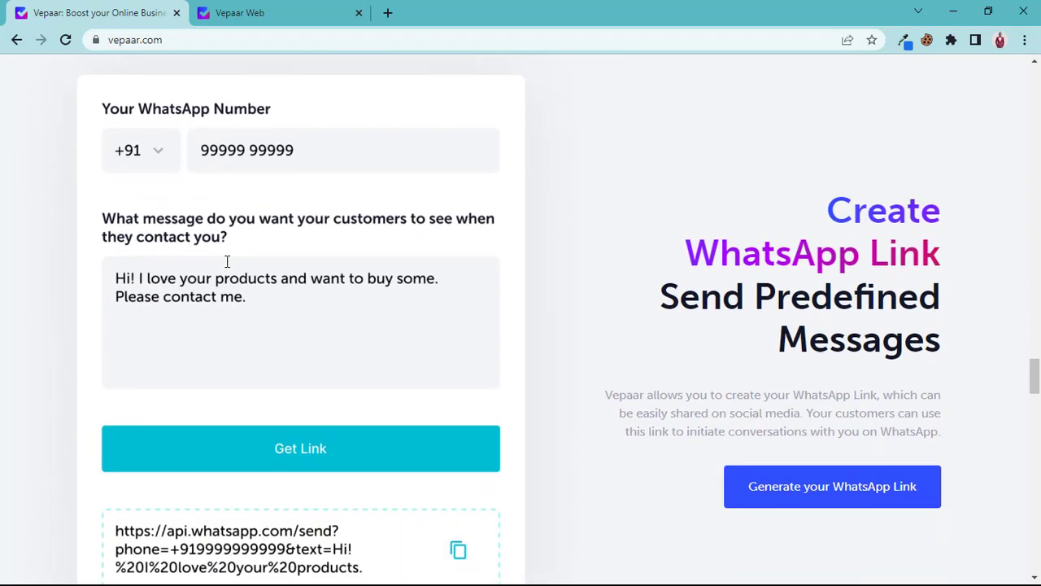
{"action": "scroll", "coordinate": [226, 261], "scroll_direction": "down", "scroll_amount": 1}
{"action": "scroll", "coordinate": [227, 261], "scroll_direction": "up", "scroll_amount": 1}
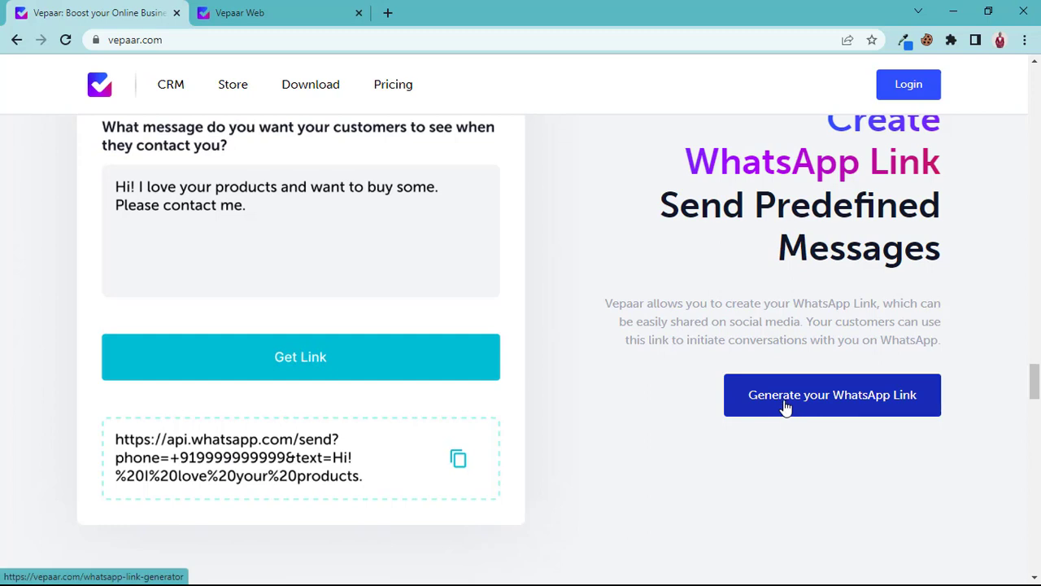
{"action": "scroll", "coordinate": [785, 406], "scroll_direction": "down", "scroll_amount": 5}
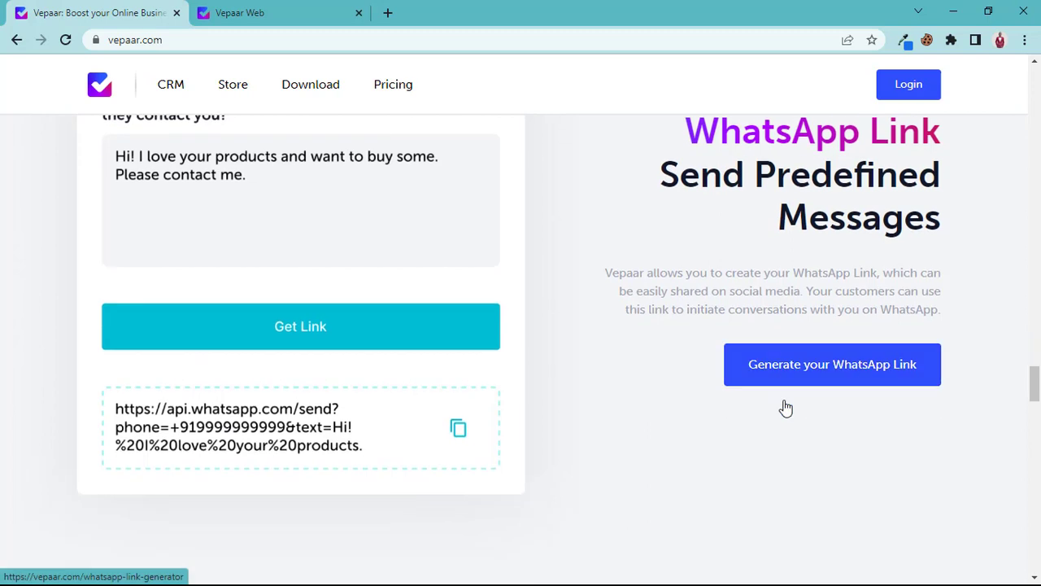
{"action": "scroll", "coordinate": [786, 408], "scroll_direction": "down", "scroll_amount": 2}
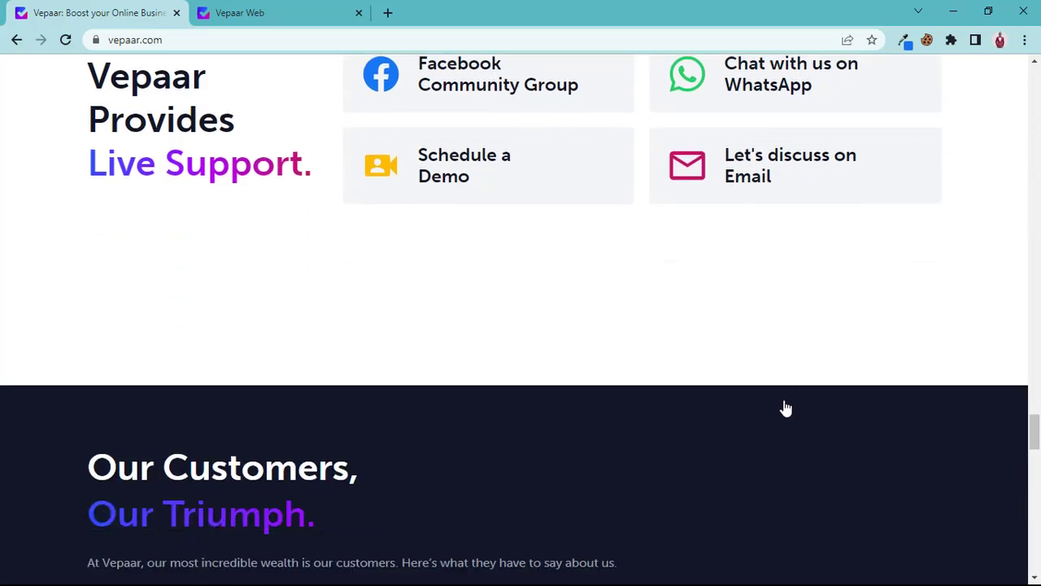
Scroll down to the footer, then back up to the client logo grid below the user statistics.
{"action": "scroll", "coordinate": [786, 407], "scroll_direction": "down", "scroll_amount": 6}
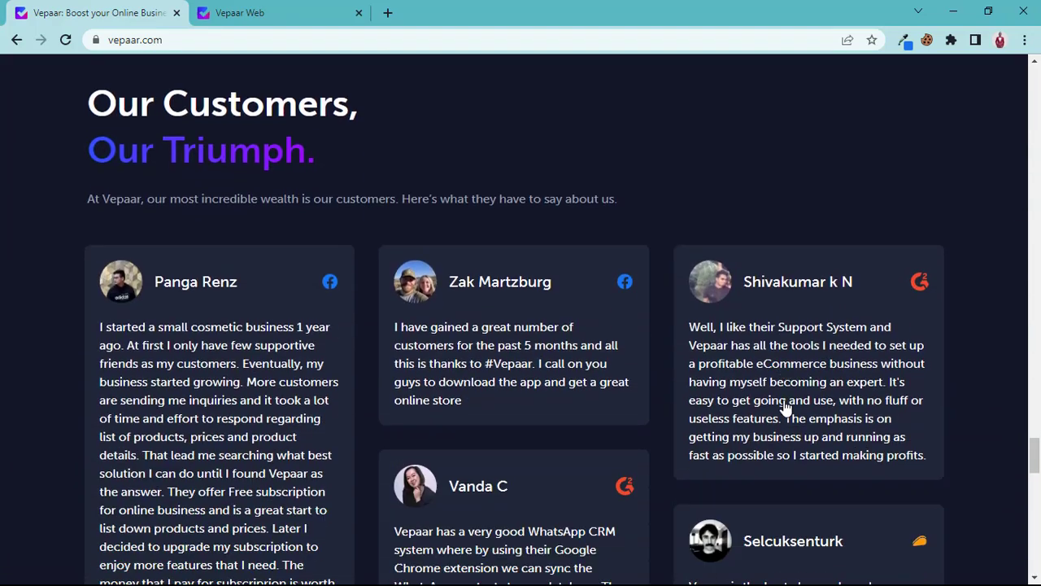
{"action": "scroll", "coordinate": [786, 407], "scroll_direction": "down", "scroll_amount": 5}
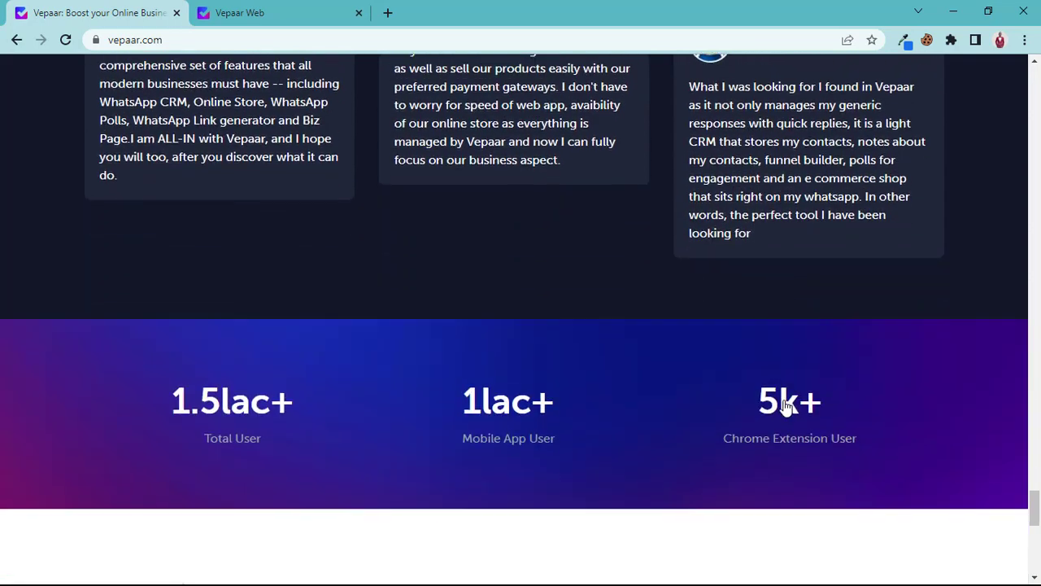
{"action": "scroll", "coordinate": [786, 407], "scroll_direction": "up", "scroll_amount": 10}
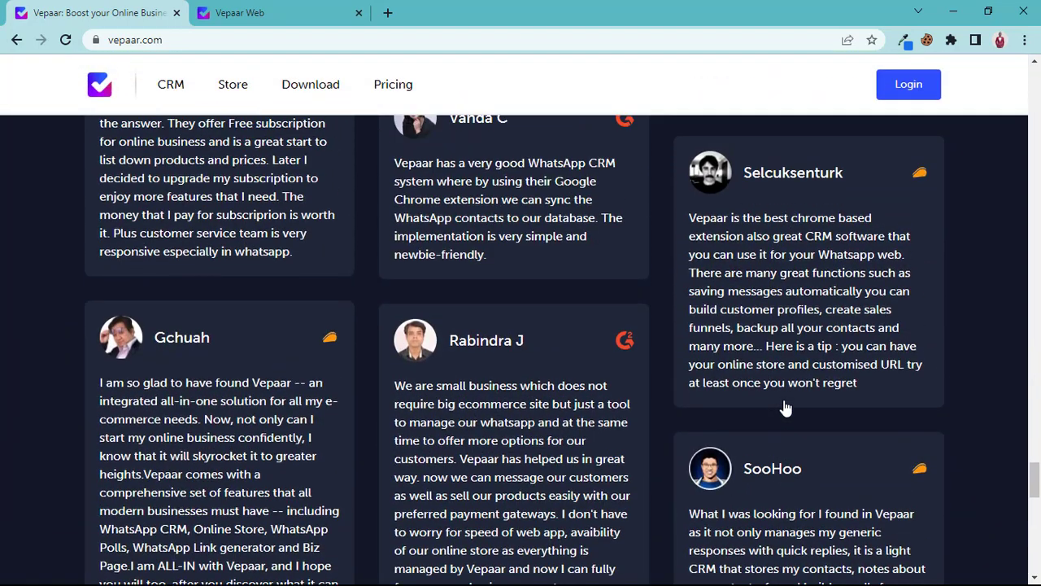
{"action": "scroll", "coordinate": [786, 407], "scroll_direction": "down", "scroll_amount": 3}
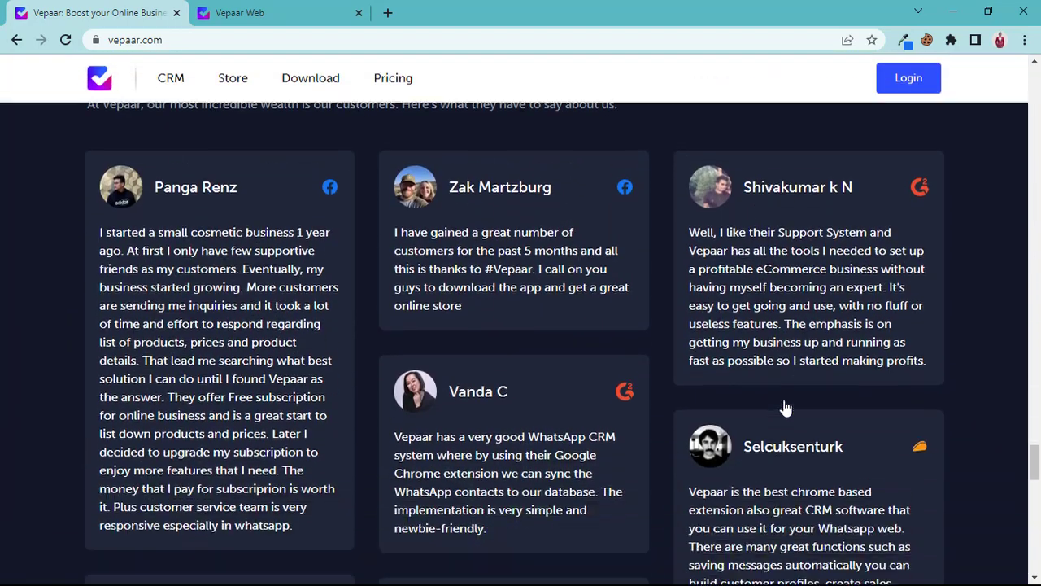
{"action": "scroll", "coordinate": [785, 407], "scroll_direction": "down", "scroll_amount": 6}
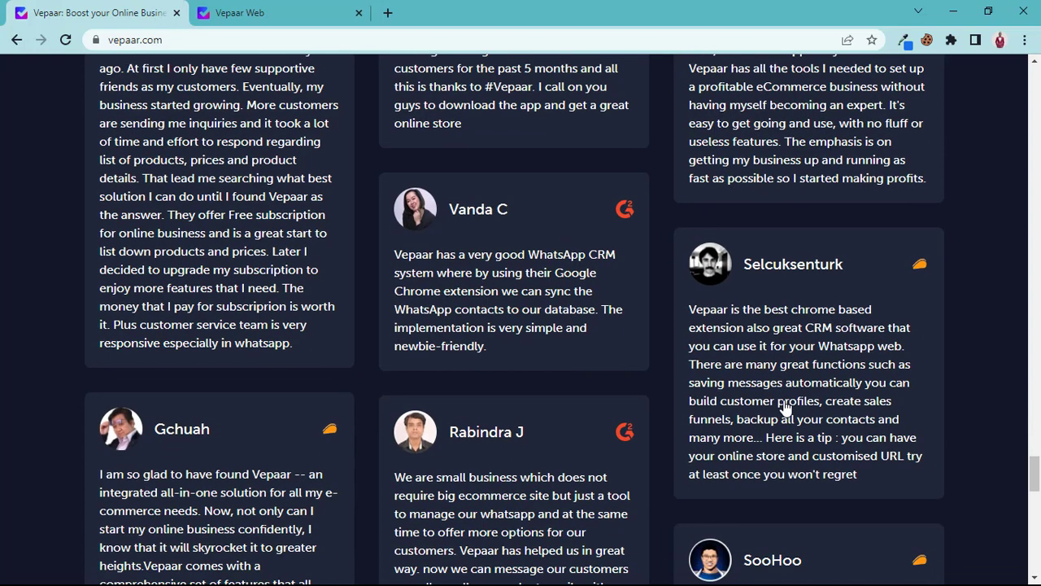
{"action": "scroll", "coordinate": [786, 408], "scroll_direction": "down", "scroll_amount": 6}
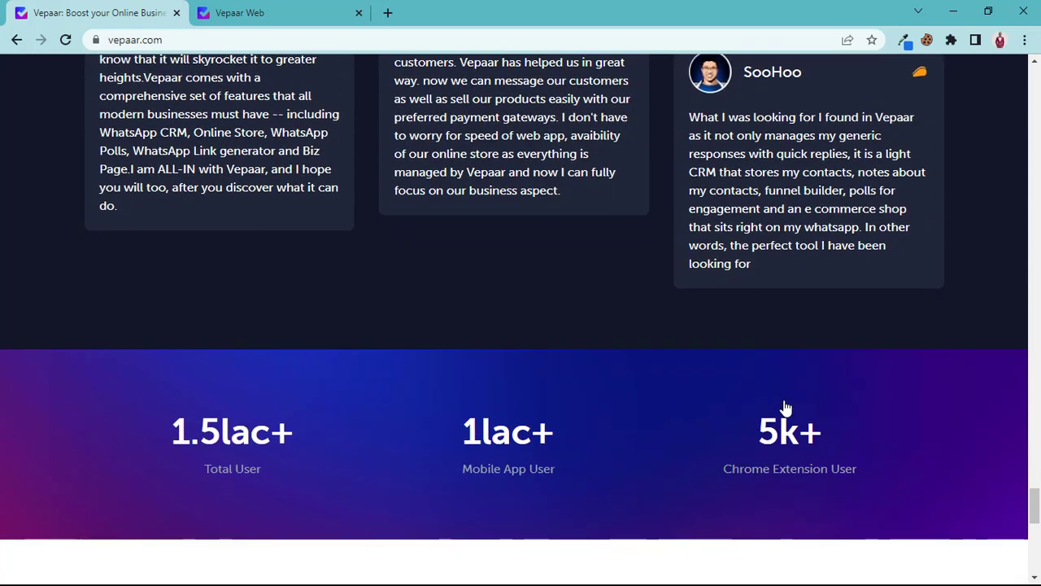
{"action": "scroll", "coordinate": [786, 407], "scroll_direction": "down", "scroll_amount": 3}
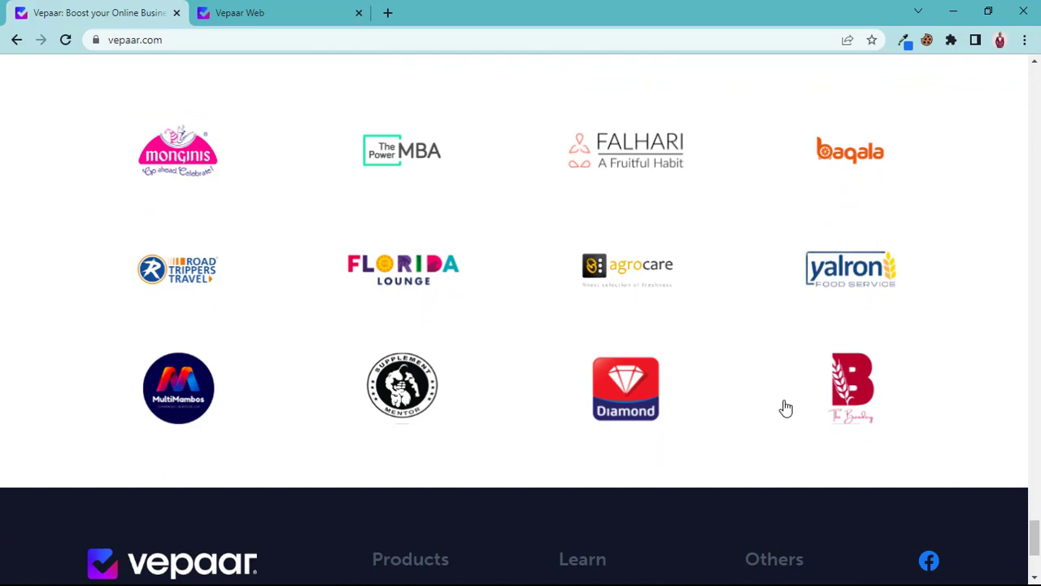
{"action": "scroll", "coordinate": [786, 408], "scroll_direction": "up", "scroll_amount": 5}
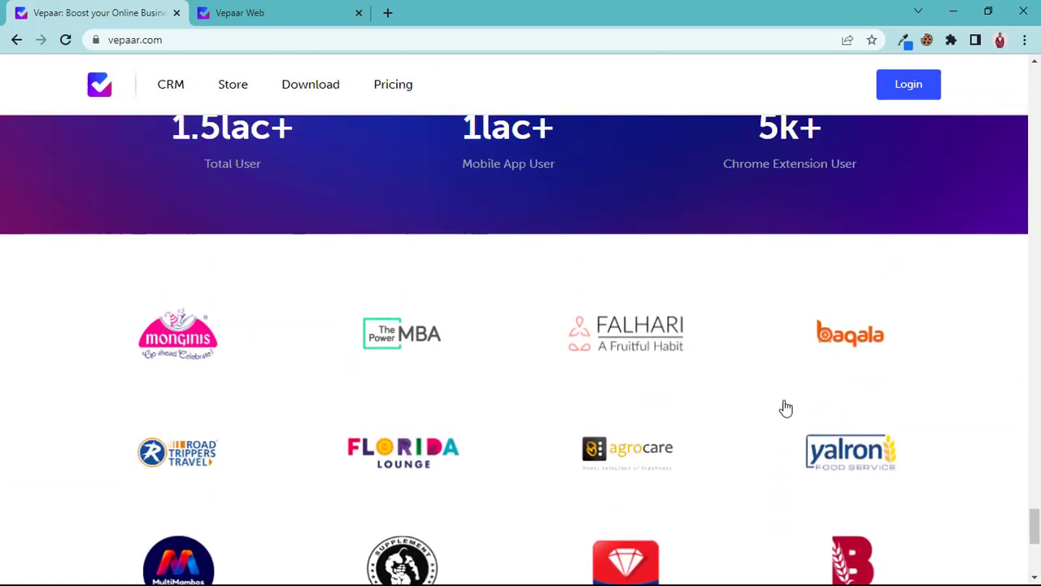
{"action": "scroll", "coordinate": [786, 407], "scroll_direction": "down", "scroll_amount": 4}
Scroll to the footer bottom, then back up through testimonials and Polls to 'Vepaar store makes everything easy'.
{"action": "scroll", "coordinate": [786, 408], "scroll_direction": "down", "scroll_amount": 2}
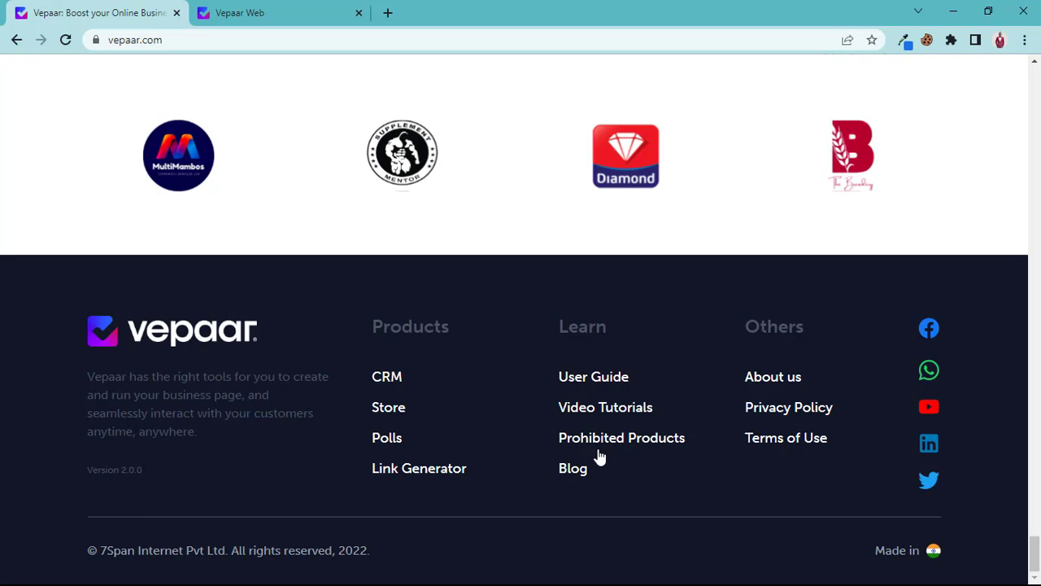
{"action": "scroll", "coordinate": [599, 457], "scroll_direction": "up", "scroll_amount": 10}
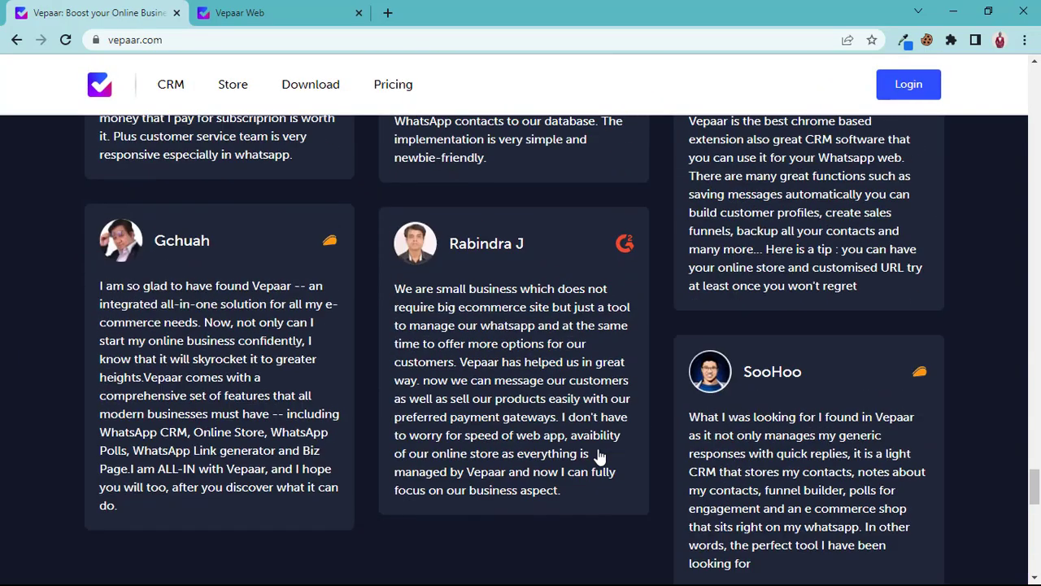
{"action": "scroll", "coordinate": [599, 458], "scroll_direction": "up", "scroll_amount": 10}
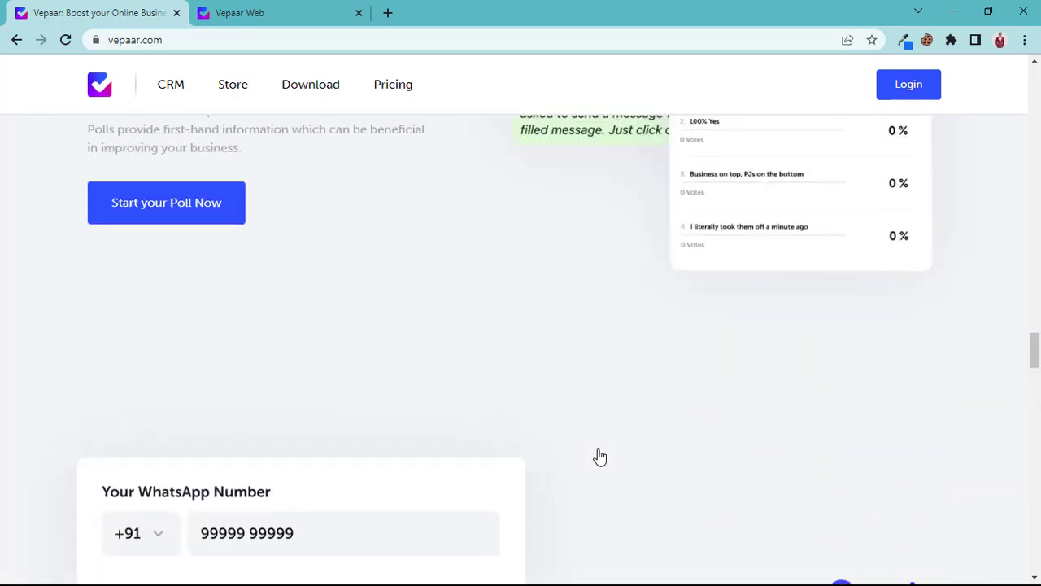
{"action": "scroll", "coordinate": [599, 457], "scroll_direction": "up", "scroll_amount": 10}
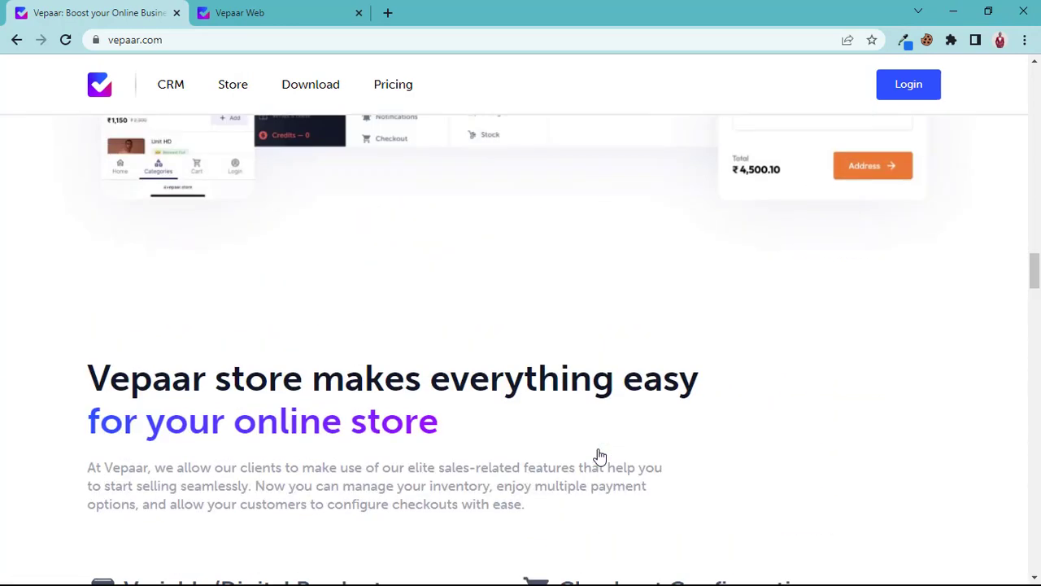
Open DevTools, emulate an iPhone SE, and open then close the site's mobile menu.
{"action": "key", "text": "ctrl+shift+i"}
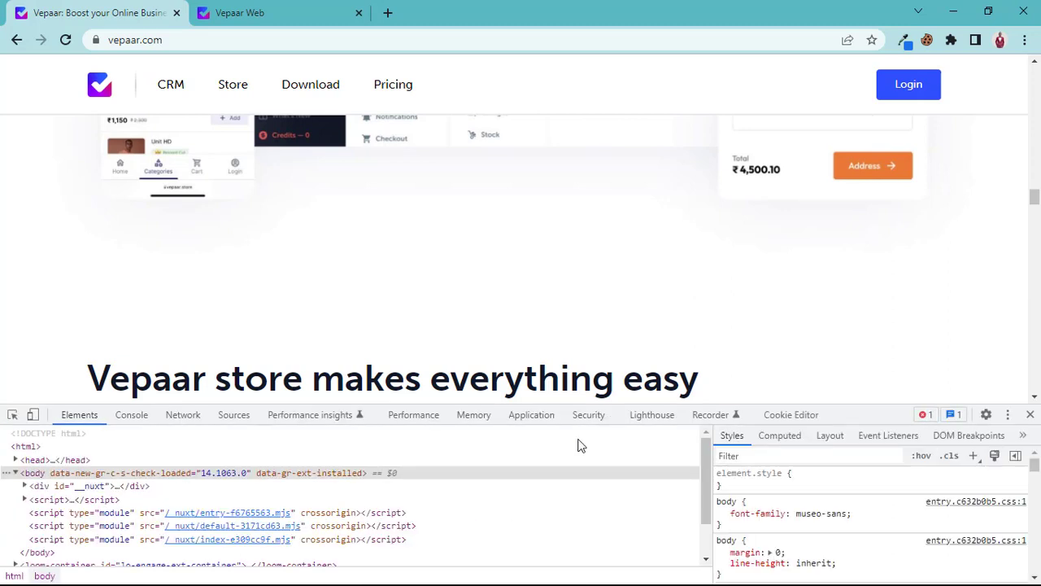
{"action": "left_click", "coordinate": [33, 415]}
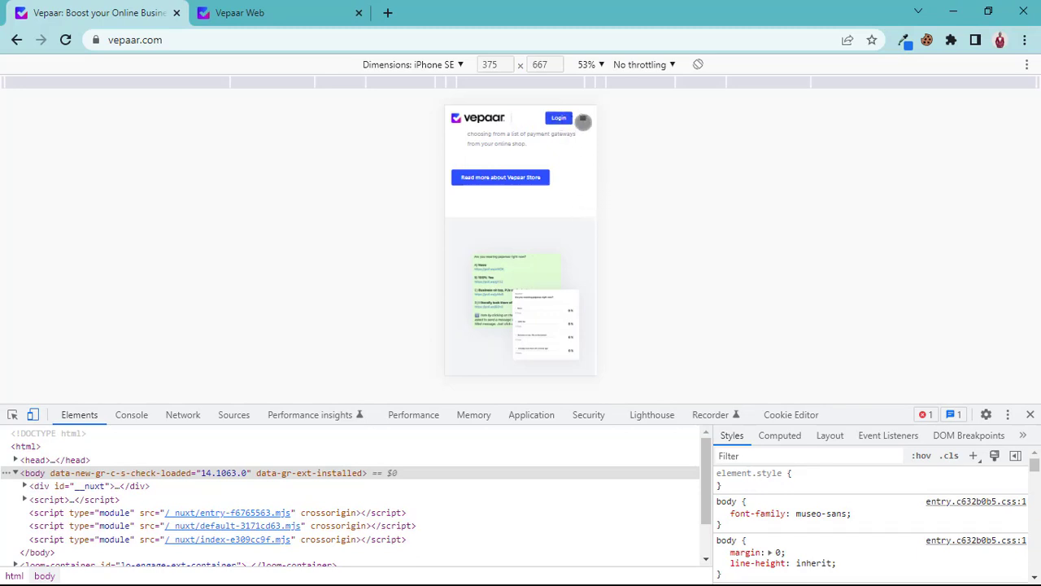
{"action": "left_click", "coordinate": [583, 121]}
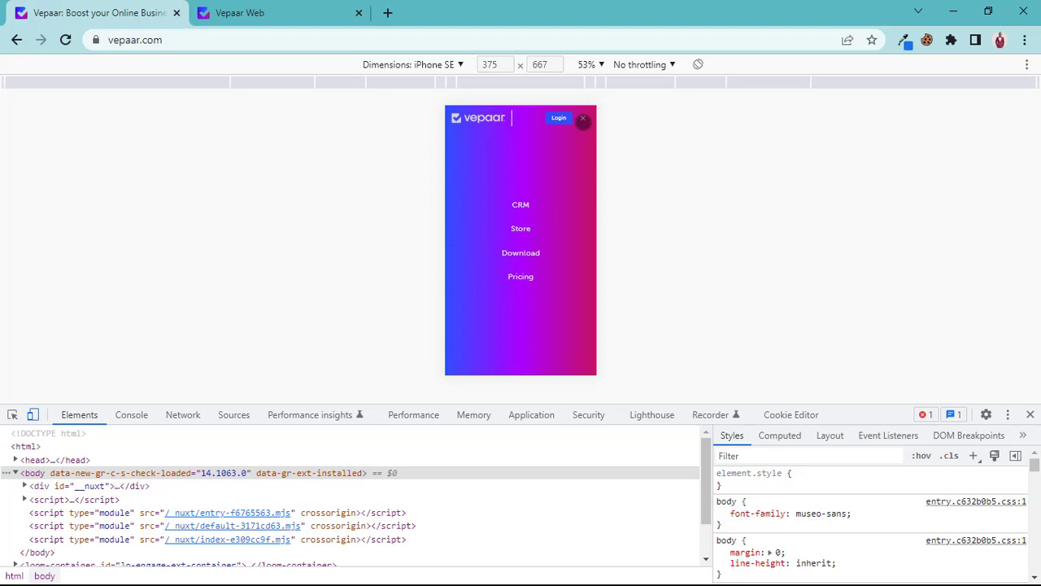
{"action": "left_click", "coordinate": [583, 120]}
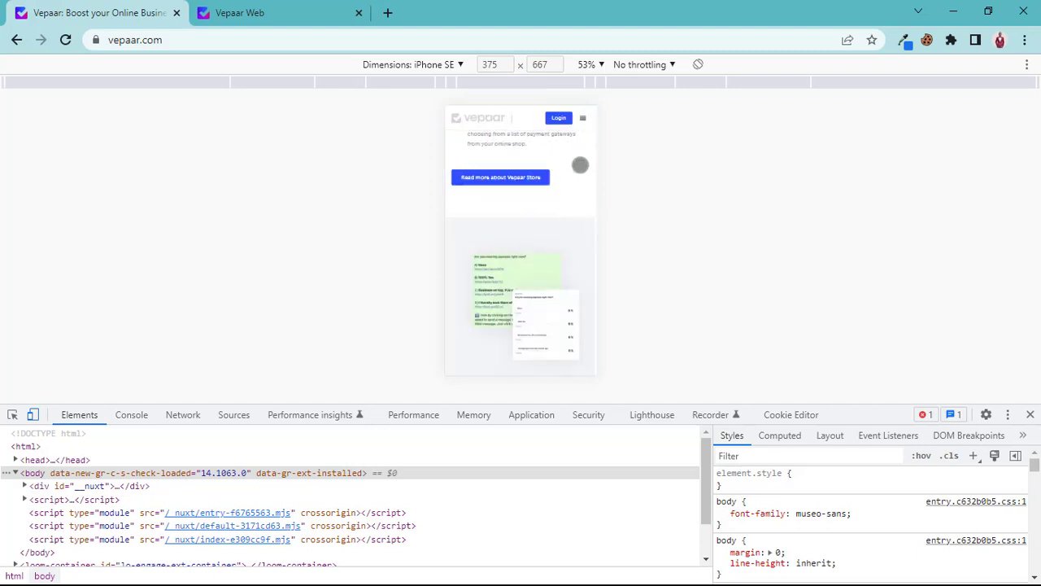
Scroll the mobile preview, then restore full desktop width and close DevTools.
{"action": "scroll", "coordinate": [580, 165], "scroll_direction": "up", "scroll_amount": 10}
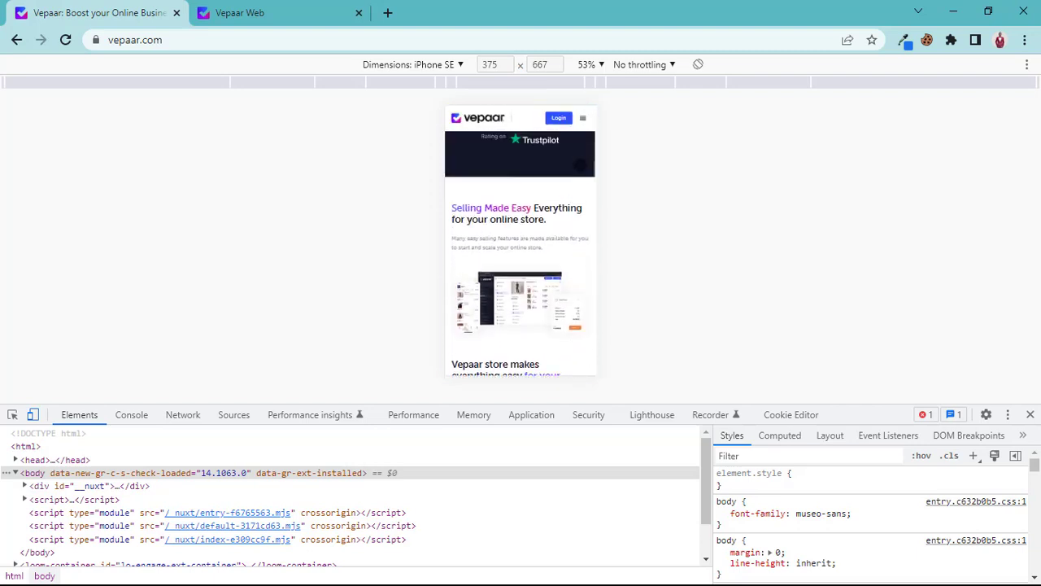
{"action": "scroll", "coordinate": [580, 165], "scroll_direction": "down", "scroll_amount": 10}
{"action": "scroll", "coordinate": [580, 165], "scroll_direction": "up", "scroll_amount": 2}
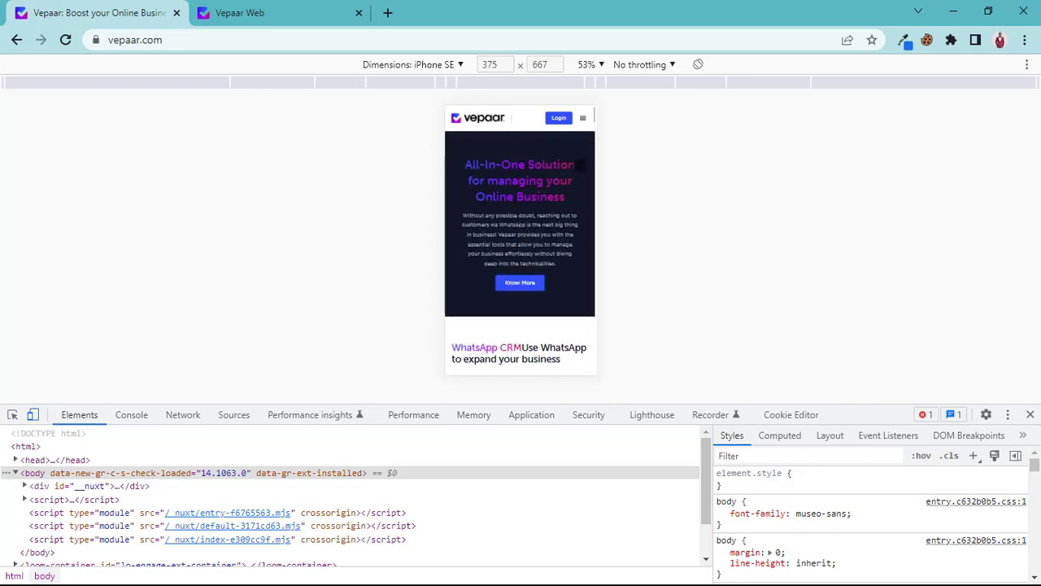
{"action": "scroll", "coordinate": [581, 165], "scroll_direction": "down", "scroll_amount": 1}
{"action": "scroll", "coordinate": [581, 165], "scroll_direction": "up", "scroll_amount": 1}
{"action": "left_click", "coordinate": [33, 415]}
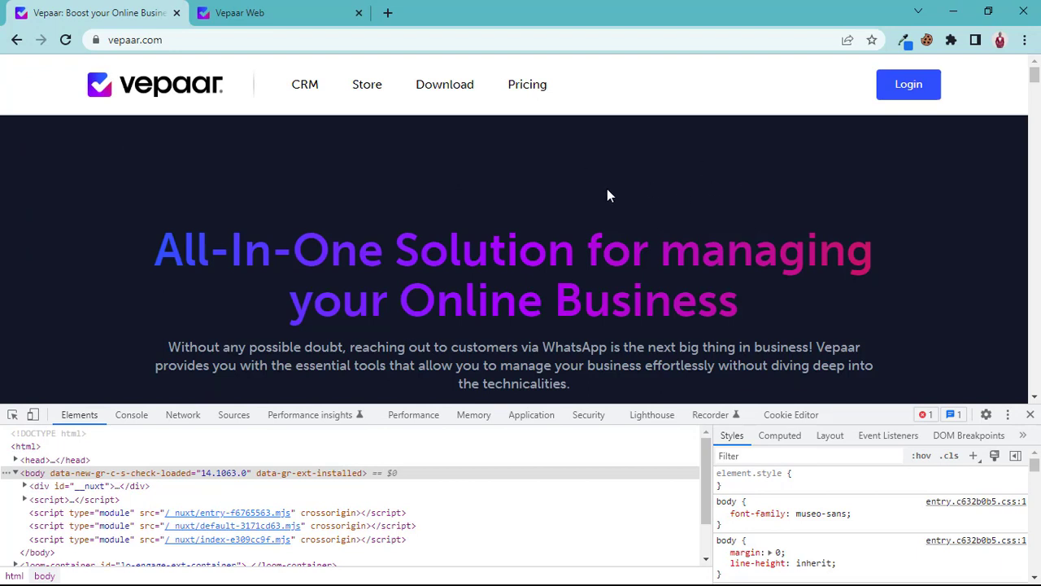
{"action": "left_click", "coordinate": [1029, 414]}
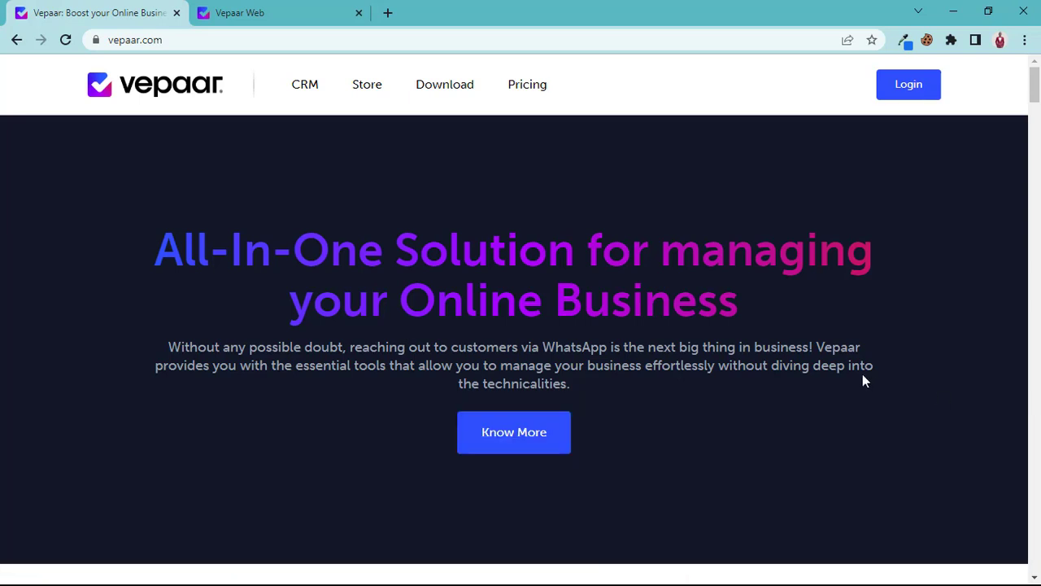
Browse the Download page's desktop, Chrome extension, mobile app and Voliz sections, then switch to the dashboard tab.
{"action": "left_click", "coordinate": [445, 93]}
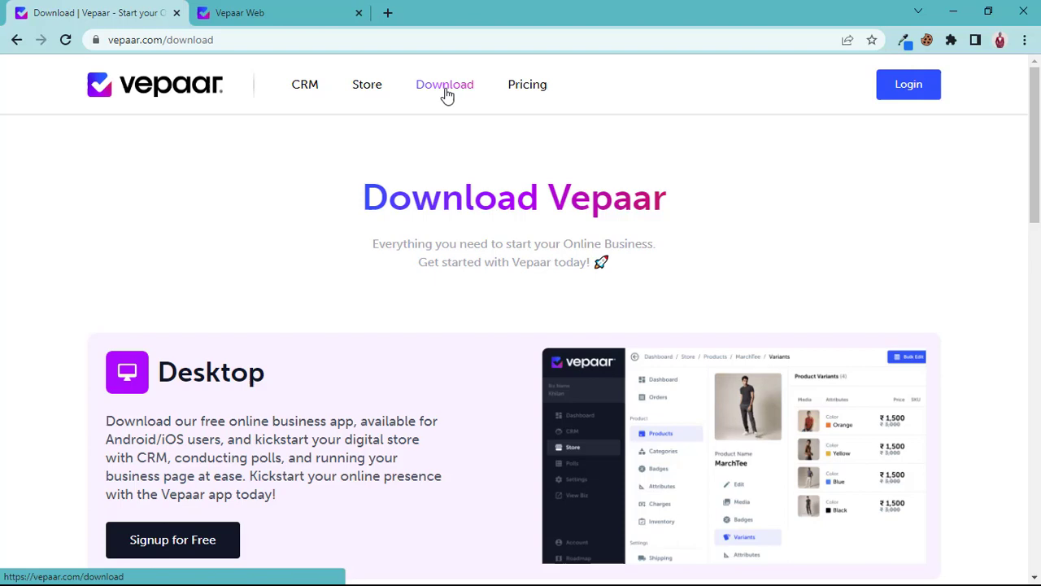
{"action": "scroll", "coordinate": [446, 95], "scroll_direction": "down", "scroll_amount": 5}
{"action": "scroll", "coordinate": [446, 95], "scroll_direction": "down", "scroll_amount": 2}
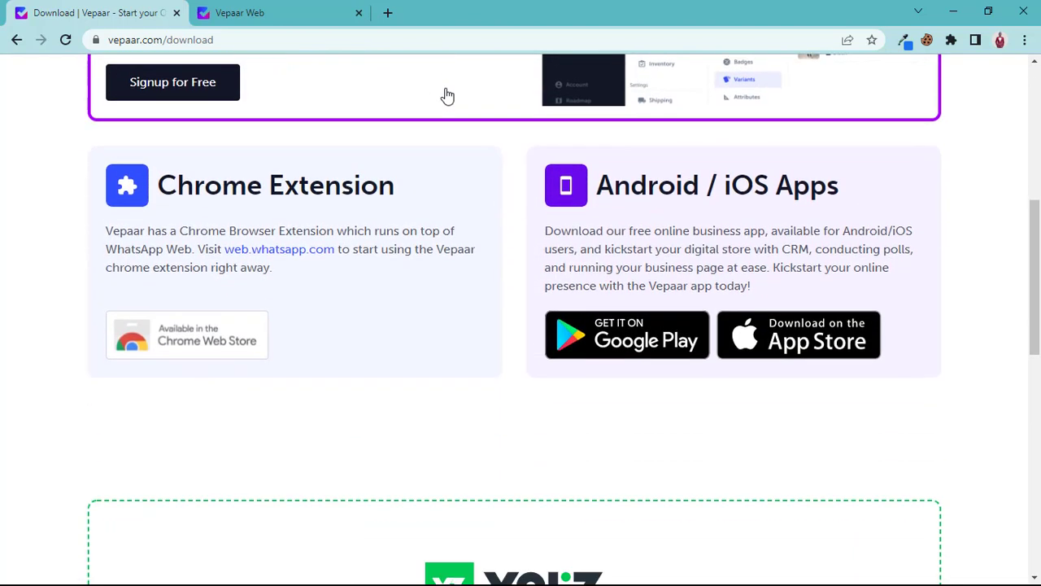
{"action": "scroll", "coordinate": [447, 95], "scroll_direction": "up", "scroll_amount": 4}
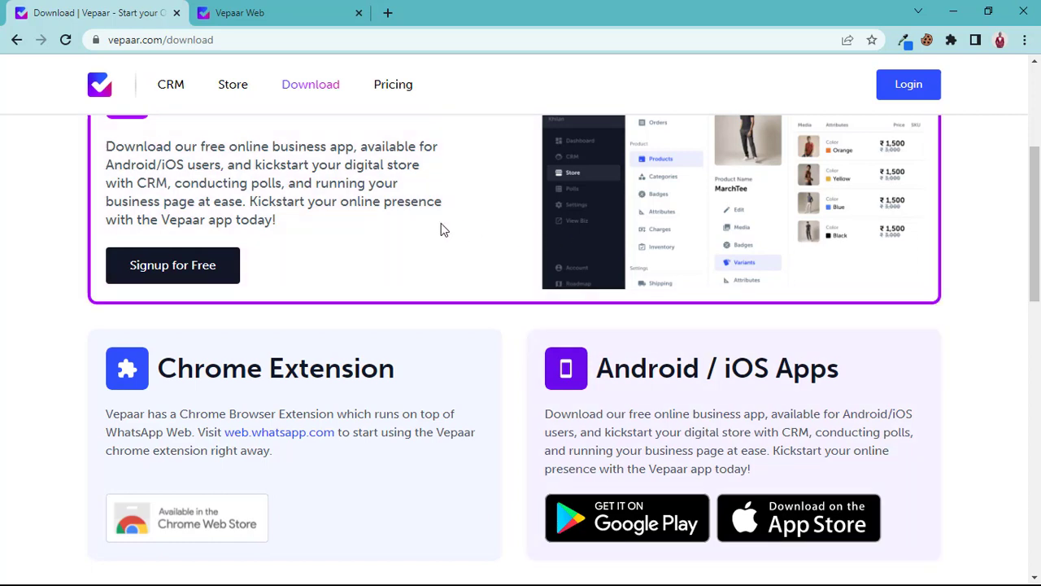
{"action": "scroll", "coordinate": [444, 230], "scroll_direction": "down", "scroll_amount": 5}
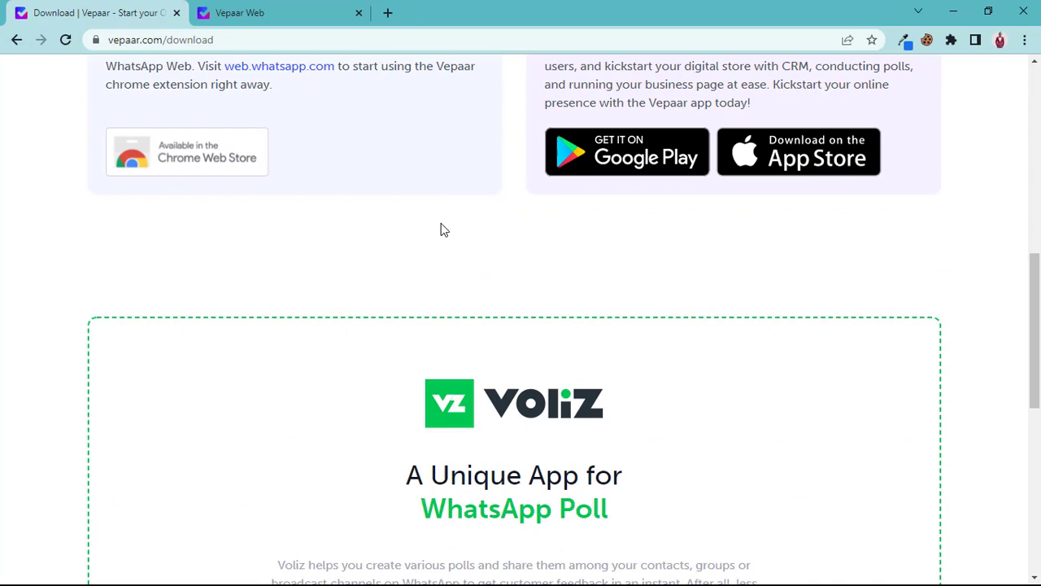
{"action": "scroll", "coordinate": [443, 230], "scroll_direction": "down", "scroll_amount": 6}
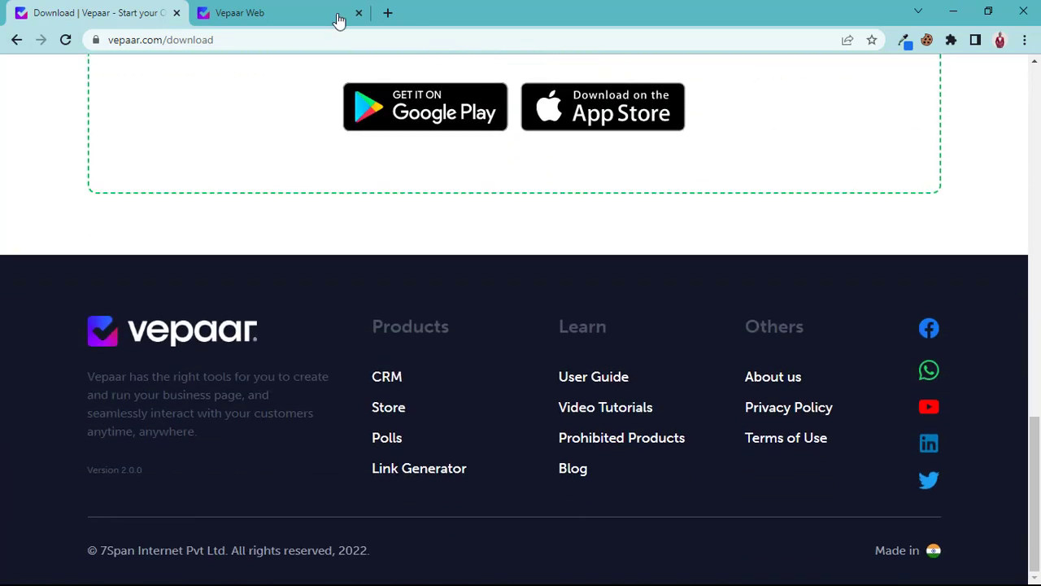
{"action": "left_click", "coordinate": [292, 4]}
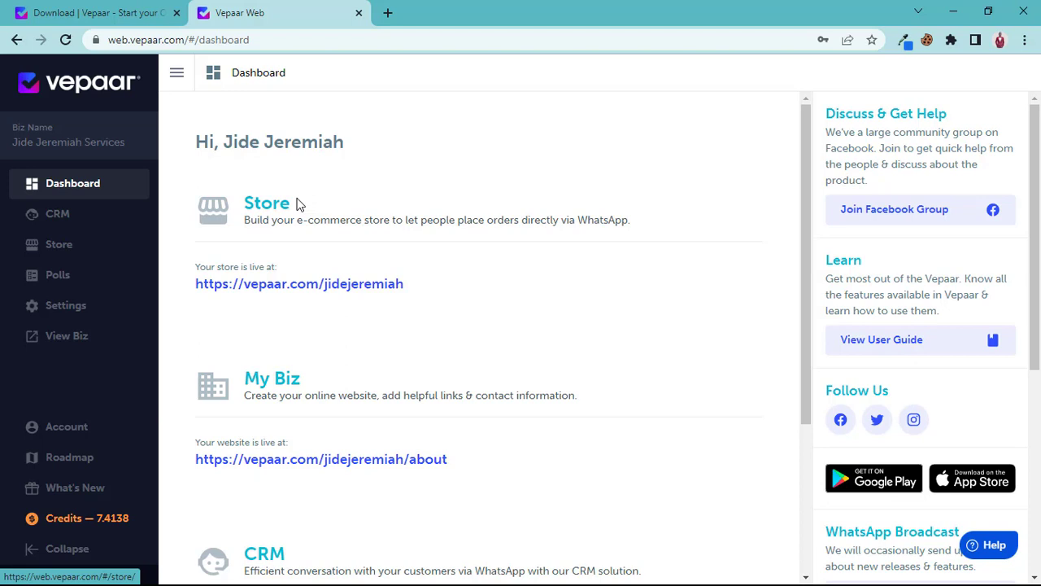
Go from CRM Tickets to Broadcasts, highlight 'still' in the beta warning, and dismiss the download dialog.
{"action": "left_click", "coordinate": [121, 214]}
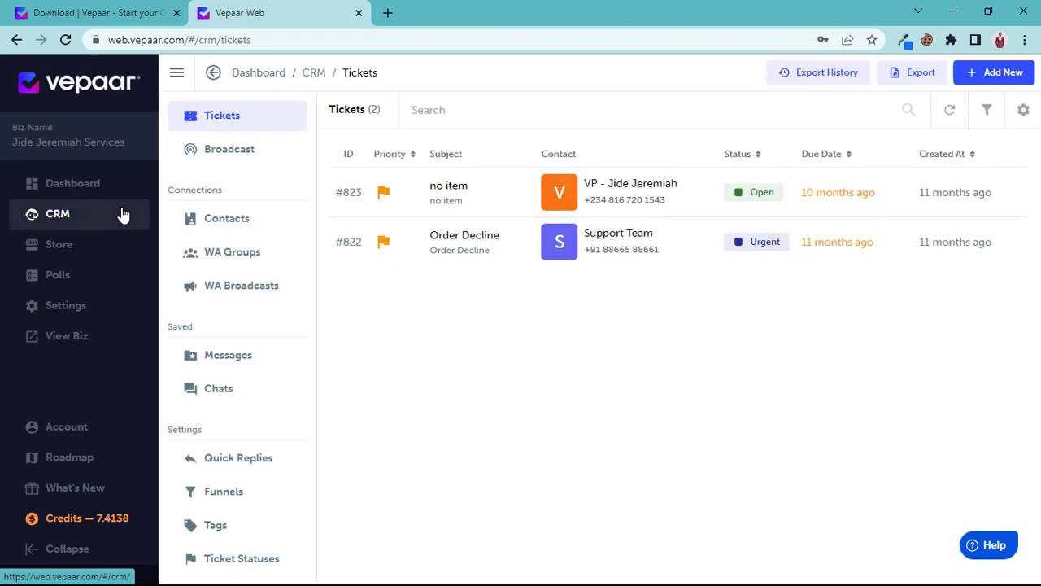
{"action": "left_click", "coordinate": [224, 157]}
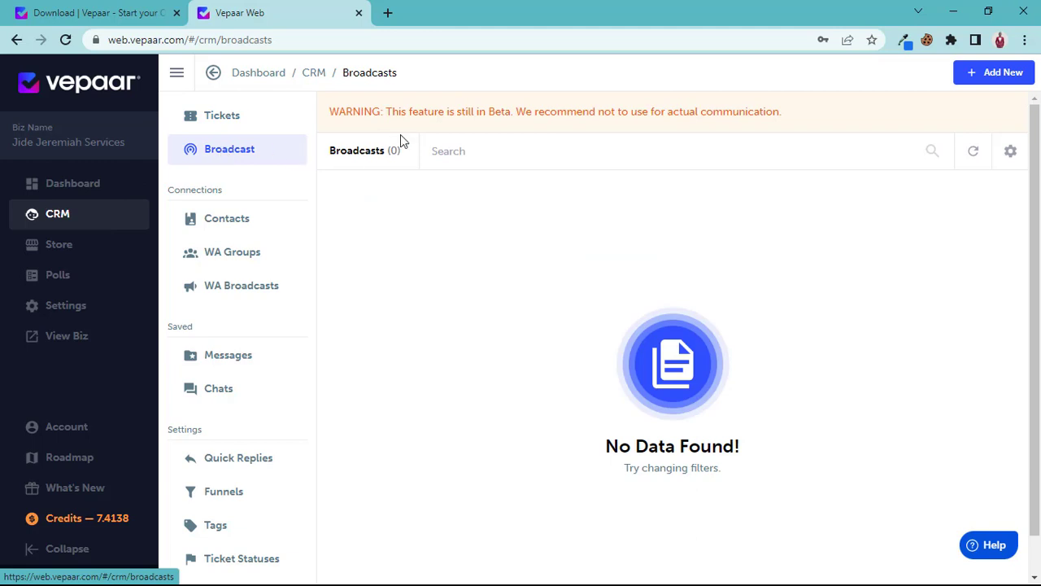
{"action": "double_click", "coordinate": [461, 113]}
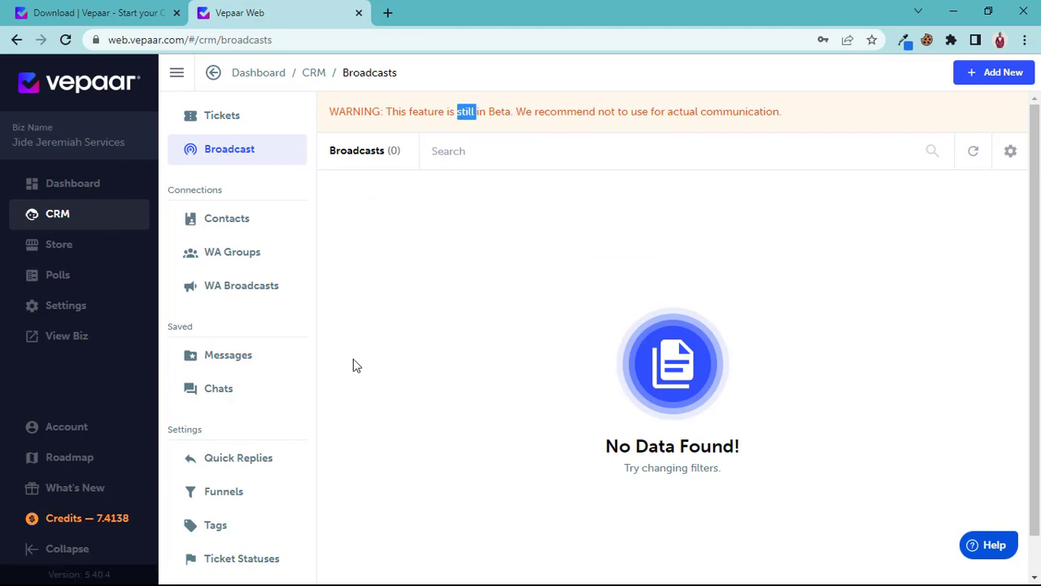
{"action": "left_click", "coordinate": [316, 470]}
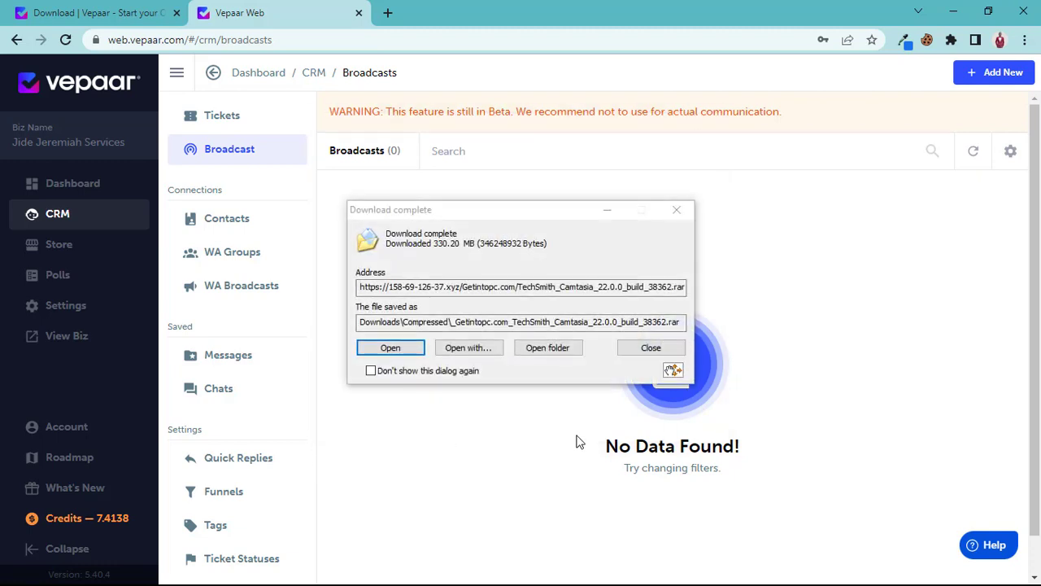
{"action": "left_click", "coordinate": [663, 348]}
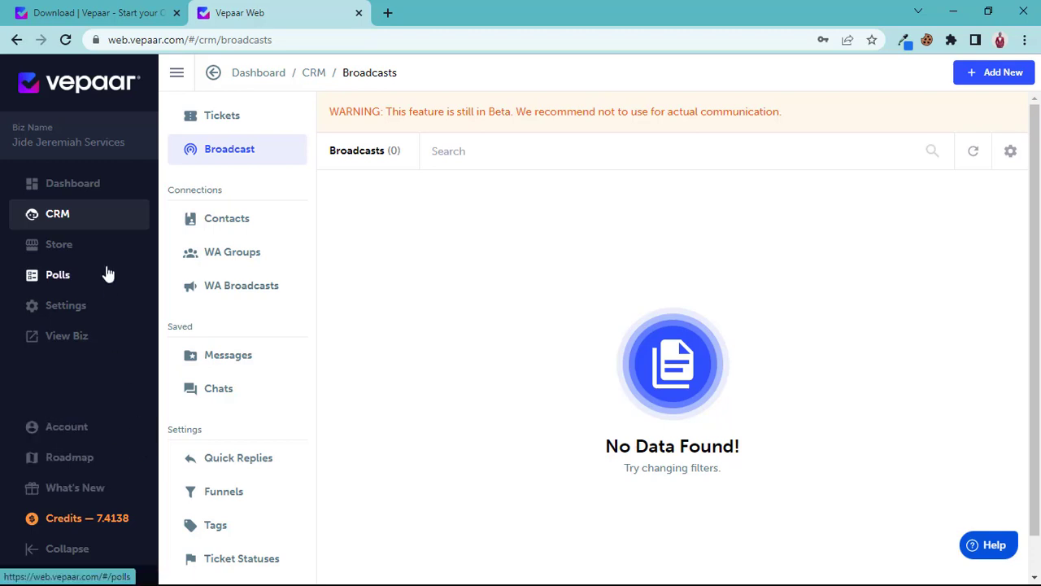
Open What's New, scroll the Latest changes on address management and store sitemaps, then close it.
{"action": "left_click", "coordinate": [83, 488]}
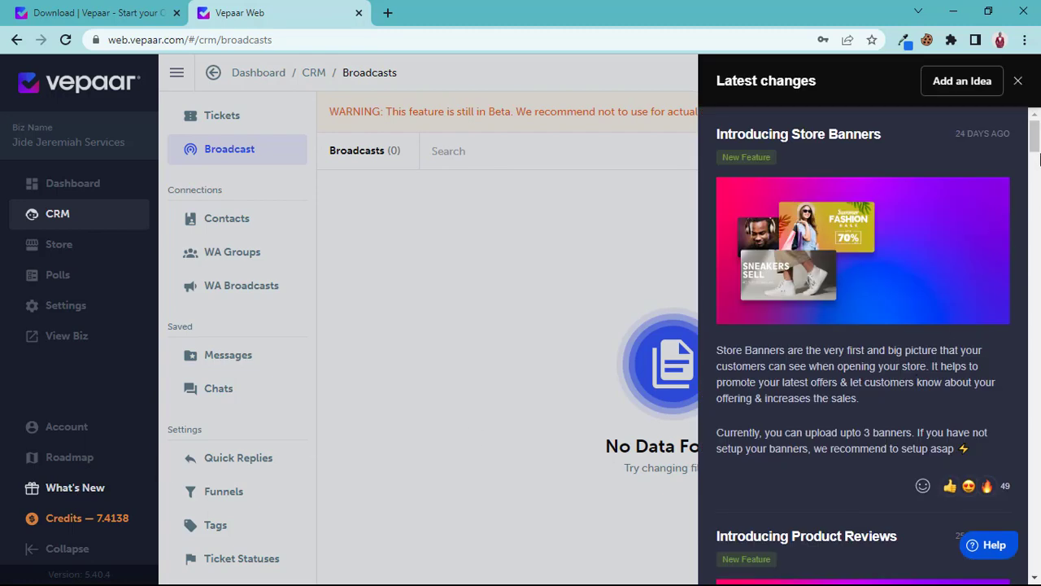
{"action": "left_click_drag", "start_coordinate": [1037, 142], "coordinate": [1014, 268]}
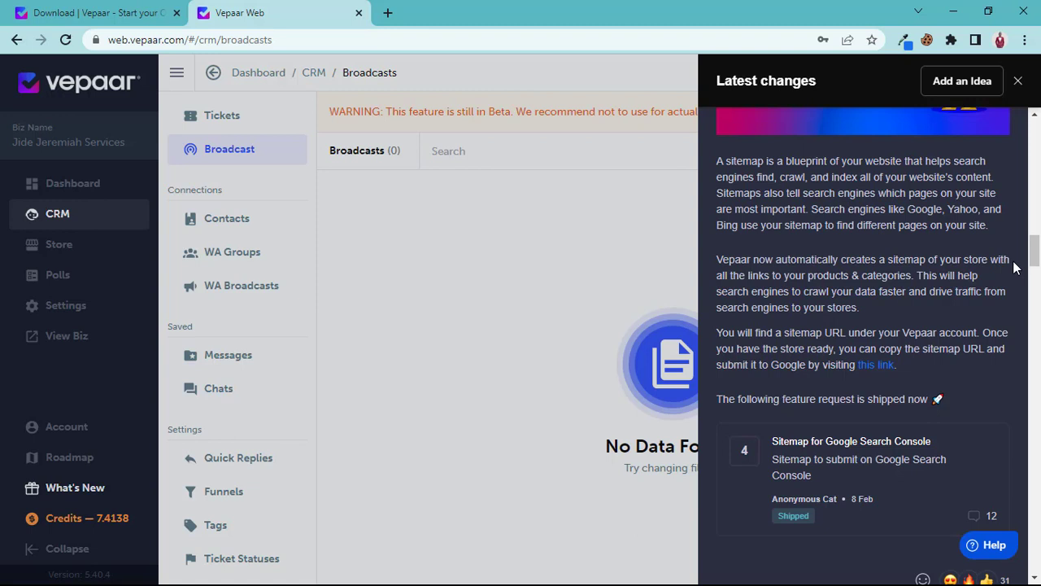
{"action": "left_click", "coordinate": [1019, 82]}
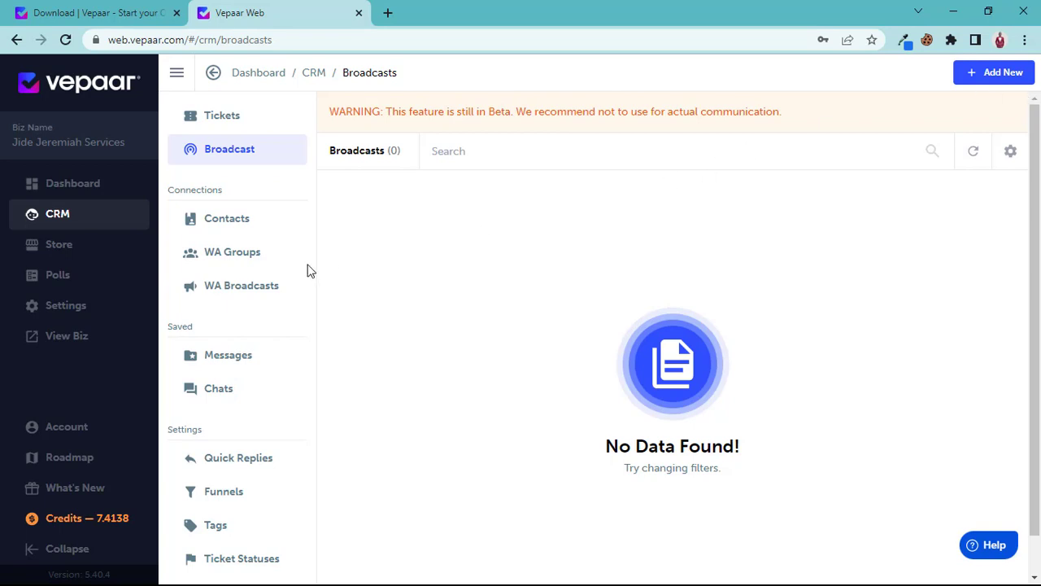
From the Store dashboard, scroll the sidebar to Banners, which shows 0 banners and No Data Found.
{"action": "left_click", "coordinate": [122, 264]}
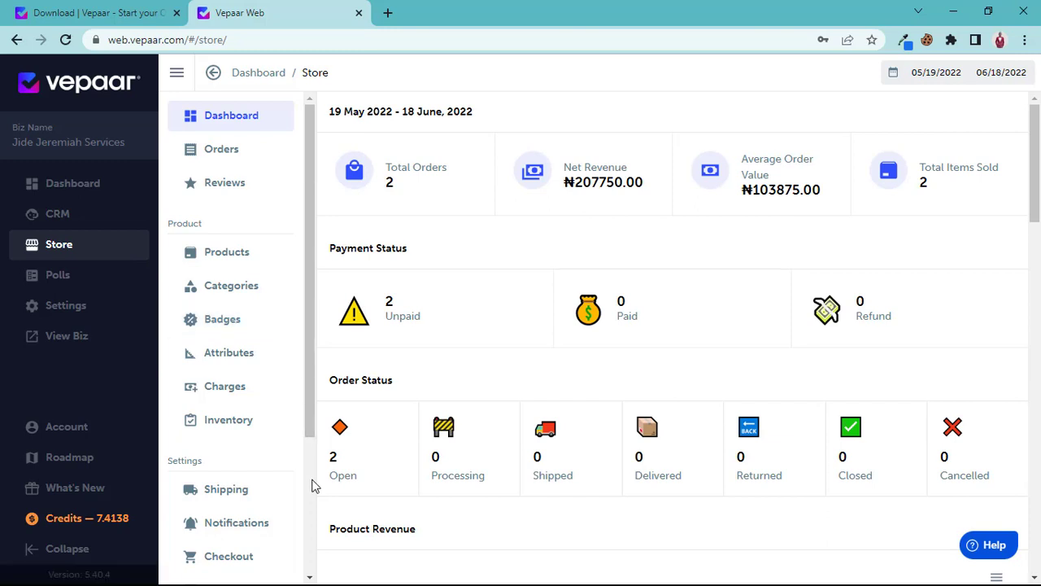
{"action": "left_click_drag", "start_coordinate": [309, 433], "coordinate": [290, 552]}
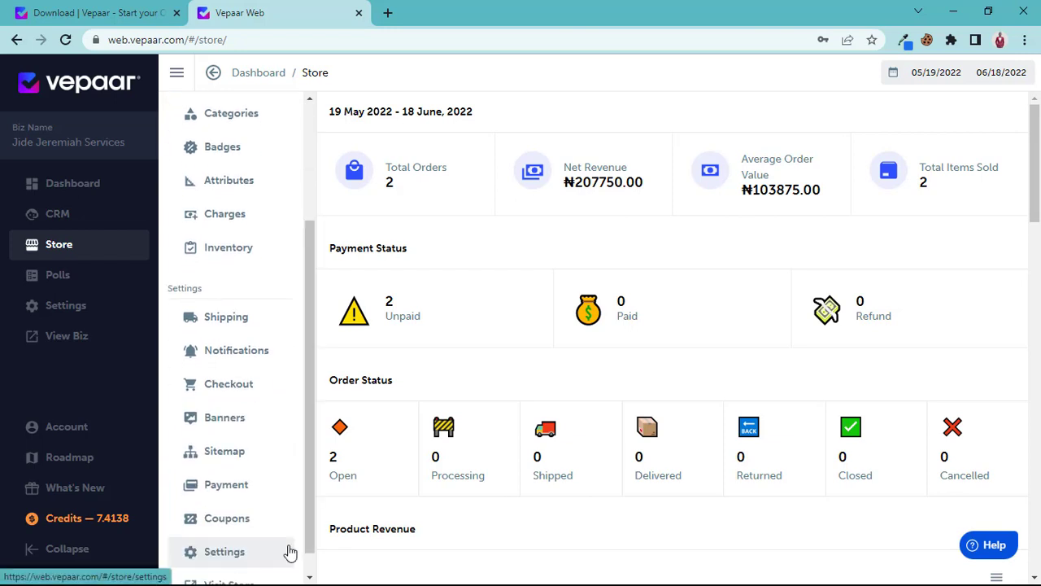
{"action": "left_click", "coordinate": [263, 423]}
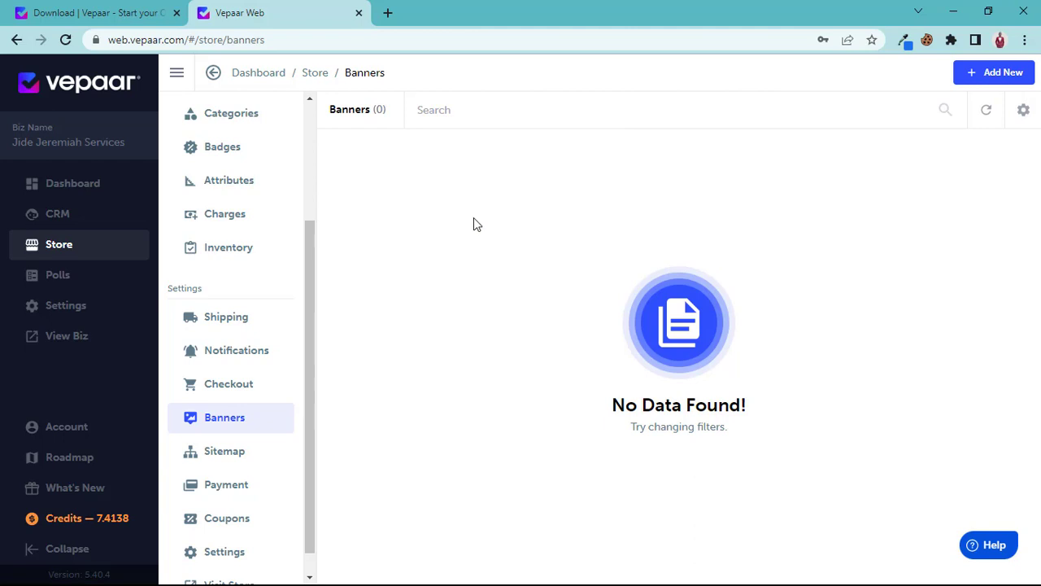
{"action": "scroll", "coordinate": [310, 199], "scroll_direction": "up", "scroll_amount": 2}
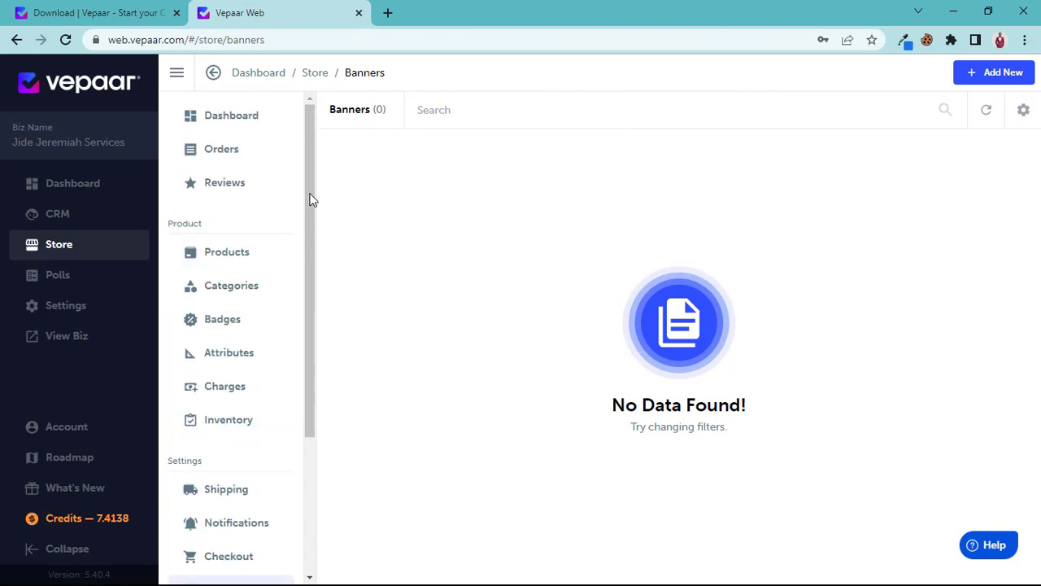
Load vepaar.store in a new tab to open the FBB.. live storefront.
{"action": "left_click", "coordinate": [390, 12]}
{"action": "type", "text": "v"}
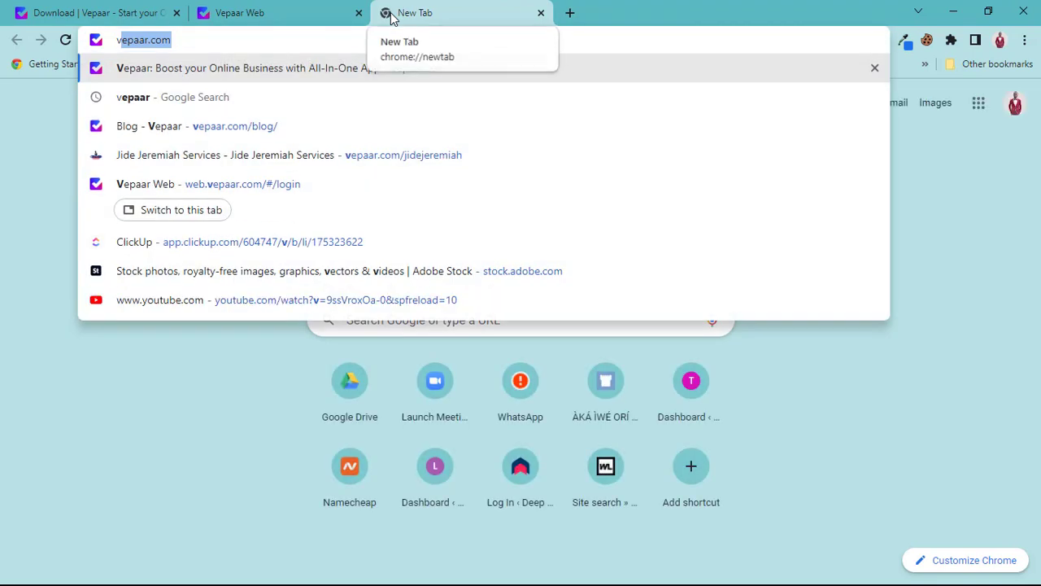
{"action": "key", "text": "Right"}
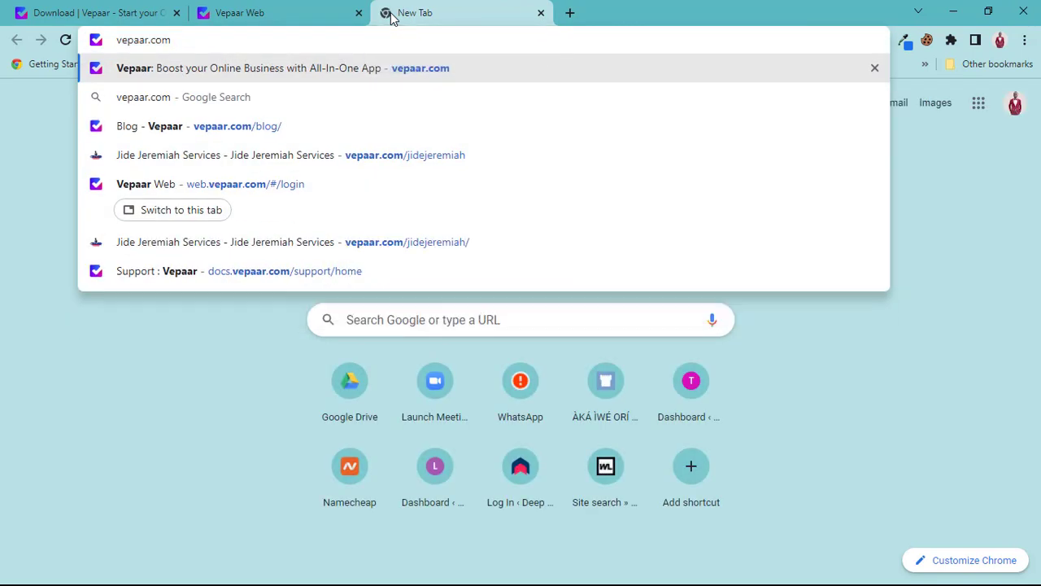
{"action": "key", "text": "BackSpace"}
{"action": "key", "text": "BackSpace"}
{"action": "key", "text": "BackSpace"}
{"action": "key", "text": "BackSpace"}
{"action": "type", "text": "."}
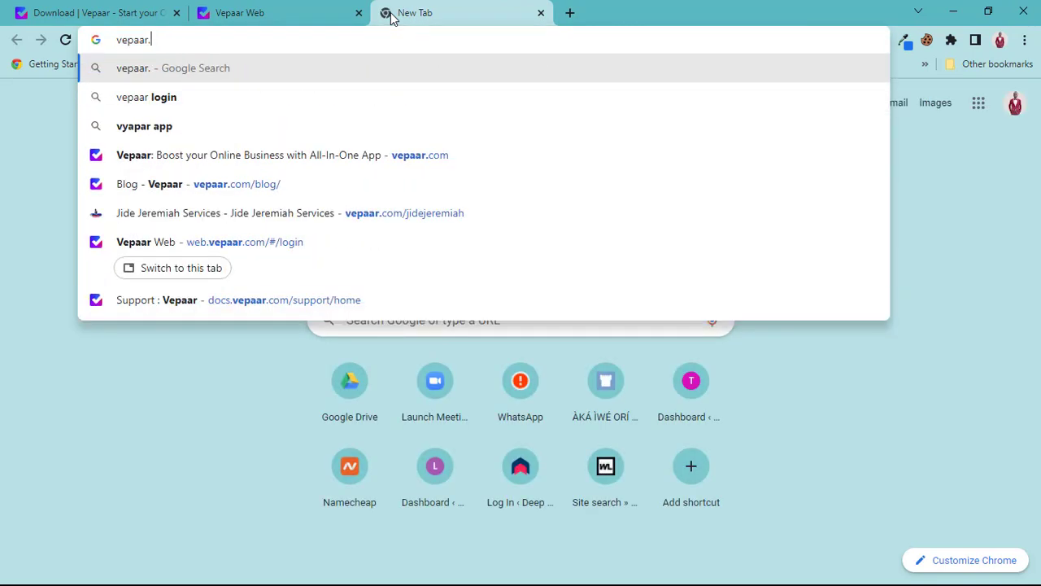
{"action": "type", "text": "s"}
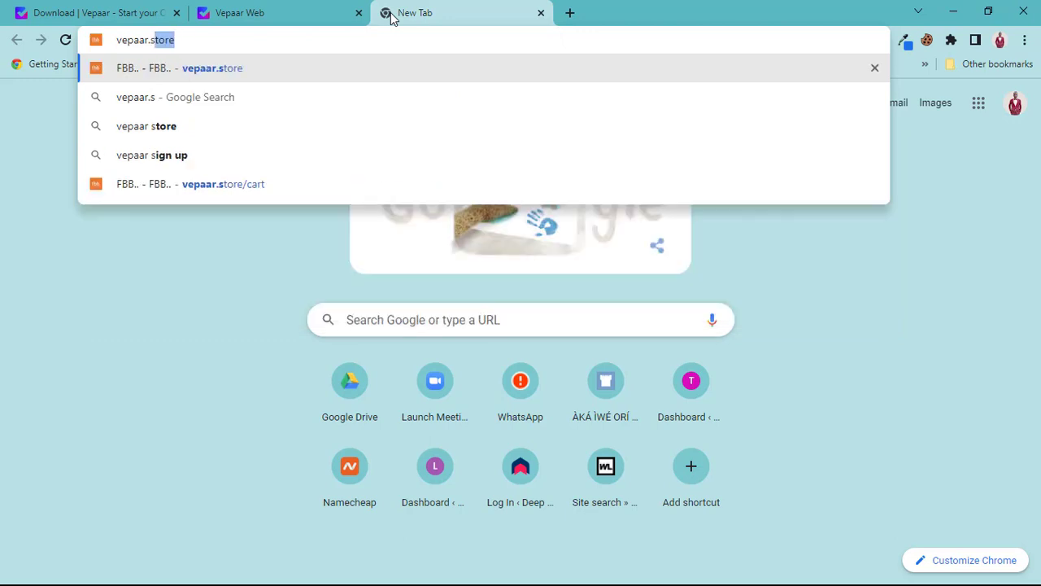
{"action": "key", "text": "Return"}
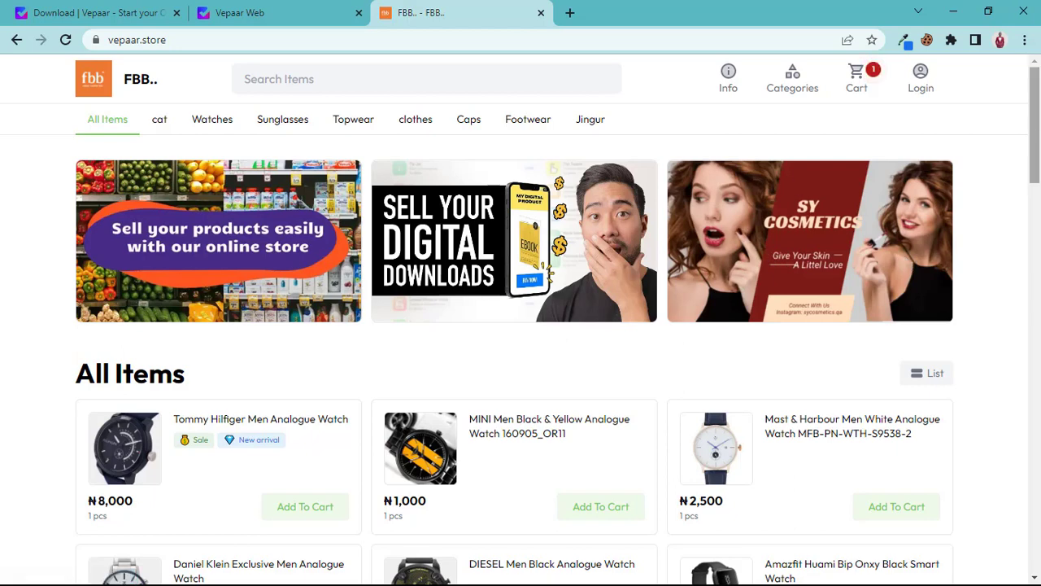
Scroll the storefront to view its three promotional banners above All Items.
{"action": "scroll", "coordinate": [1037, 109], "scroll_direction": "down", "scroll_amount": 2}
{"action": "scroll", "coordinate": [1036, 108], "scroll_direction": "up", "scroll_amount": 2}
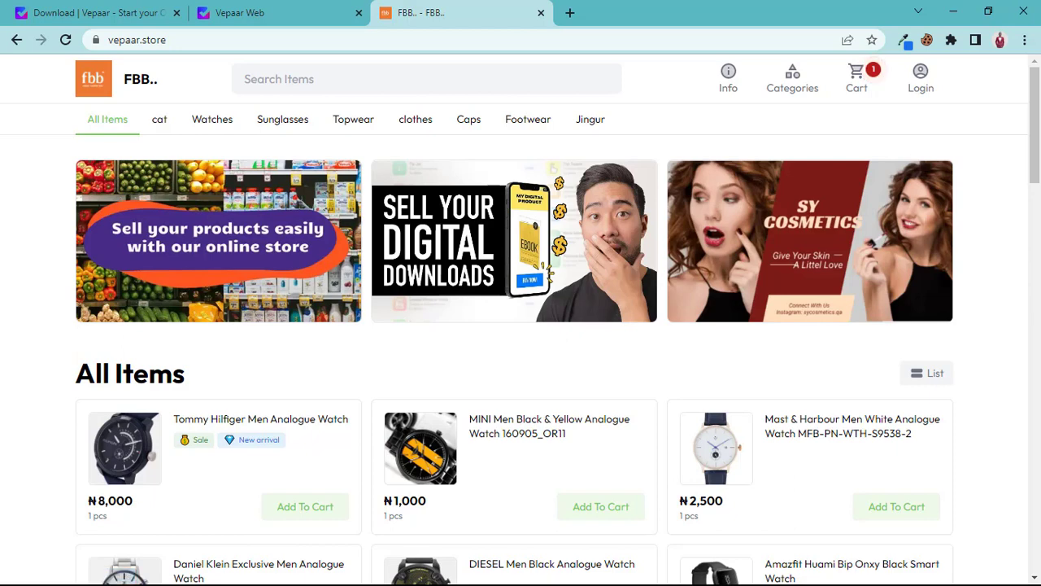
{"action": "mouse_move", "coordinate": [1039, 155]}
{"action": "left_mouse_down"}
{"action": "mouse_move", "coordinate": [1031, 324]}
{"action": "mouse_move", "coordinate": [1027, 264]}
{"action": "mouse_move", "coordinate": [1014, 348]}
{"action": "mouse_move", "coordinate": [1033, 337]}
{"action": "mouse_move", "coordinate": [1039, 535]}
{"action": "mouse_move", "coordinate": [1001, 348]}
{"action": "mouse_move", "coordinate": [1002, 271]}
{"action": "mouse_move", "coordinate": [1023, 259]}
{"action": "mouse_move", "coordinate": [1037, 137]}
{"action": "left_mouse_up"}
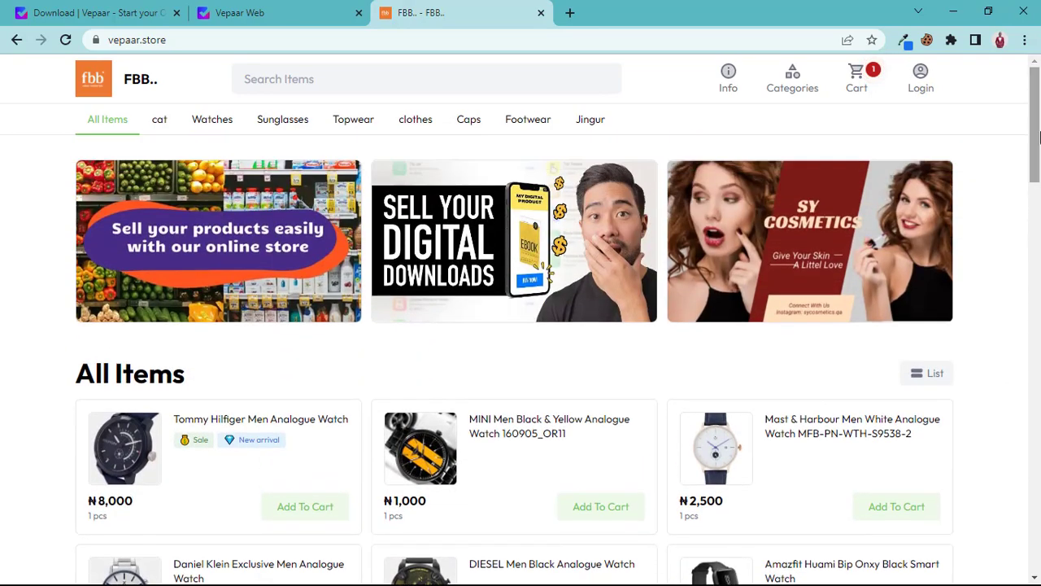
Return to the Vepaar Web tab and go via Store to the main Dashboard listing the store links.
{"action": "left_click", "coordinate": [317, 7]}
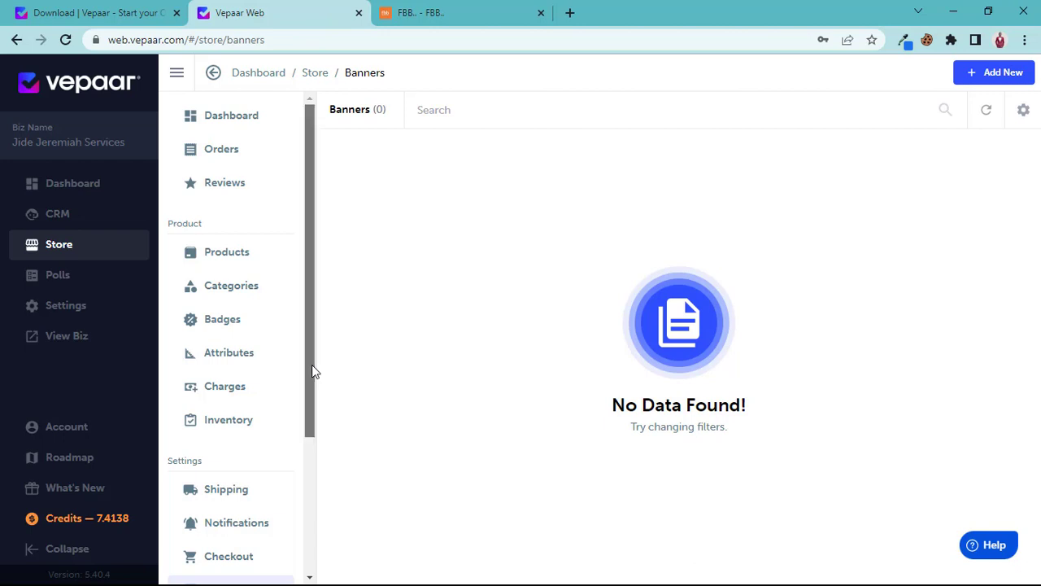
{"action": "left_click_drag", "start_coordinate": [311, 365], "coordinate": [304, 483]}
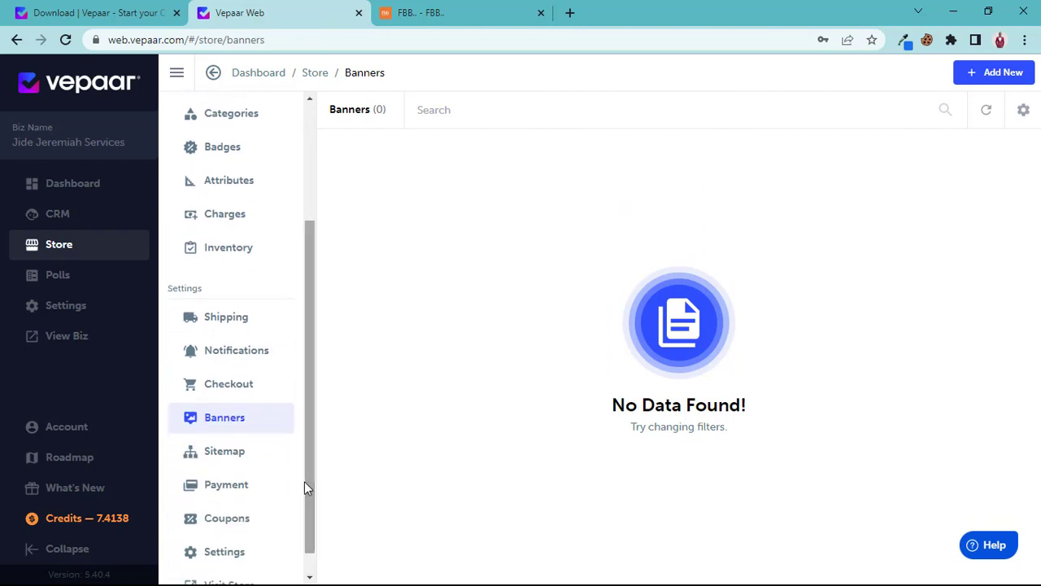
{"action": "left_click", "coordinate": [127, 246]}
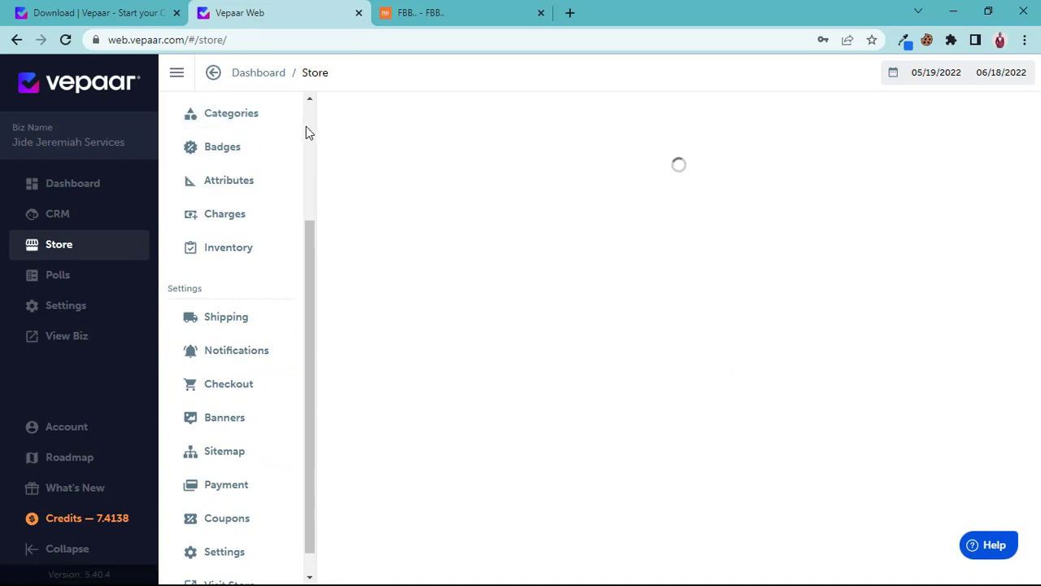
{"action": "scroll", "coordinate": [307, 128], "scroll_direction": "up", "scroll_amount": 3}
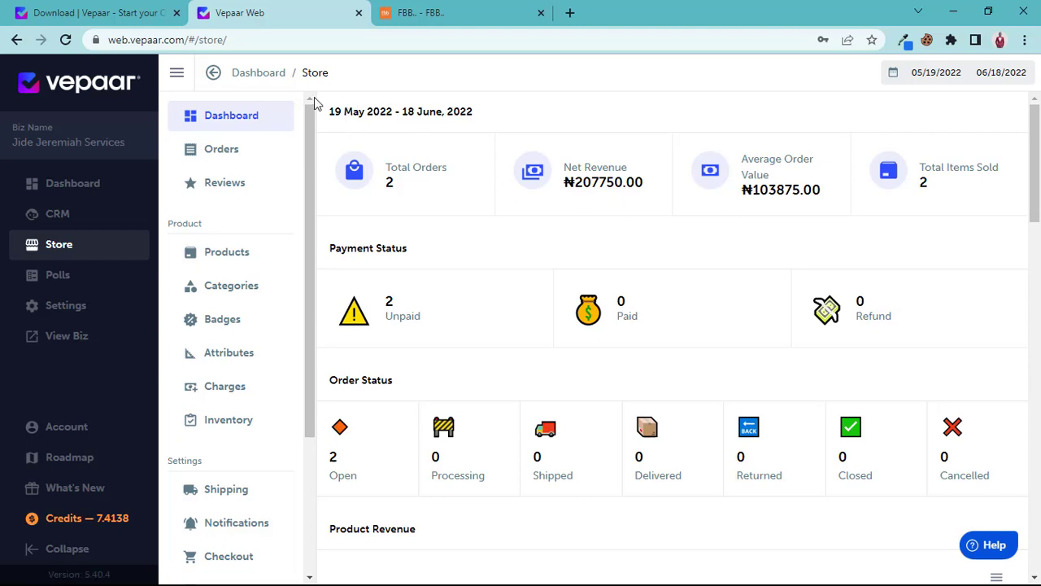
{"action": "left_click_drag", "start_coordinate": [312, 115], "coordinate": [331, 70]}
{"action": "left_click", "coordinate": [103, 193]}
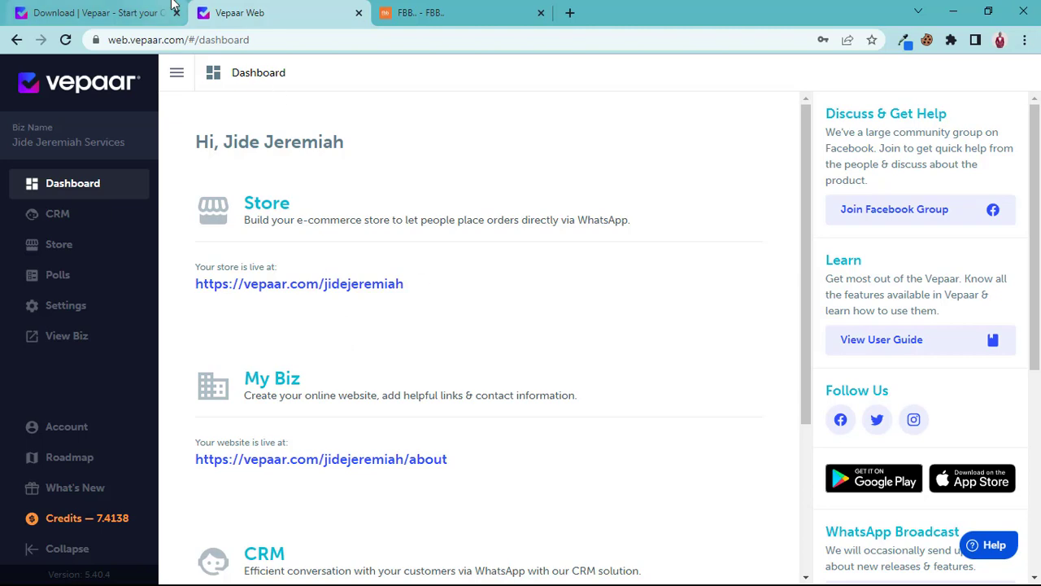
{"action": "left_click", "coordinate": [173, 8]}
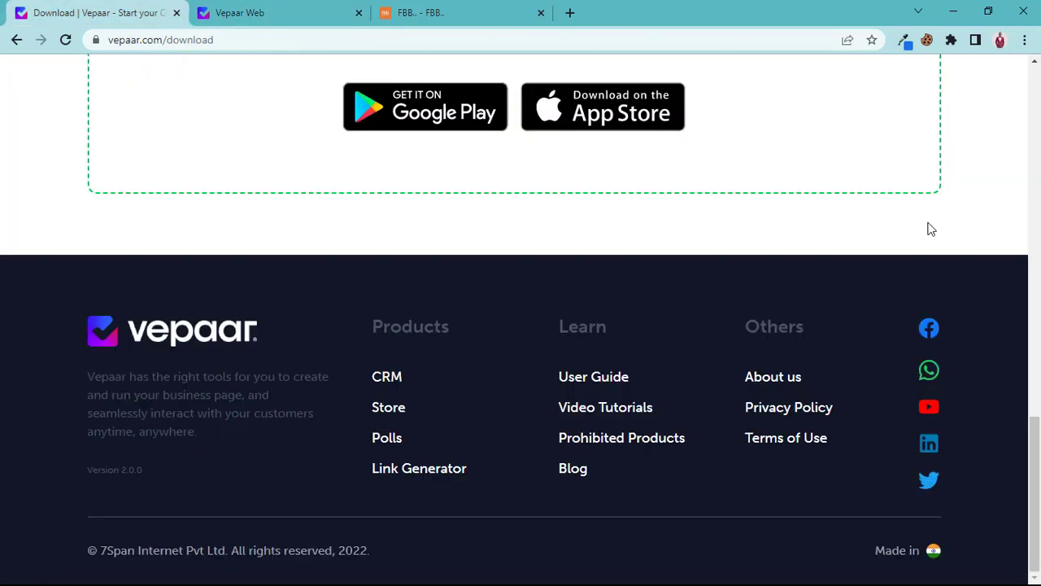
{"action": "left_click_drag", "start_coordinate": [1036, 460], "coordinate": [1036, 110]}
{"action": "left_click", "coordinate": [323, 6]}
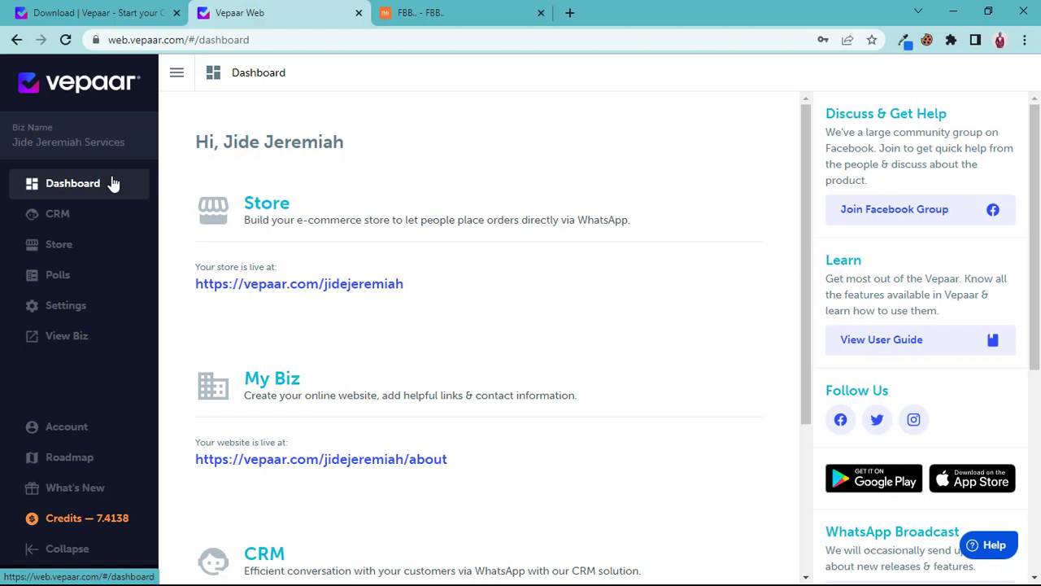
Open the Add Credits page from the sidebar's Credits — 7.4138 entry.
{"action": "left_click", "coordinate": [47, 525]}
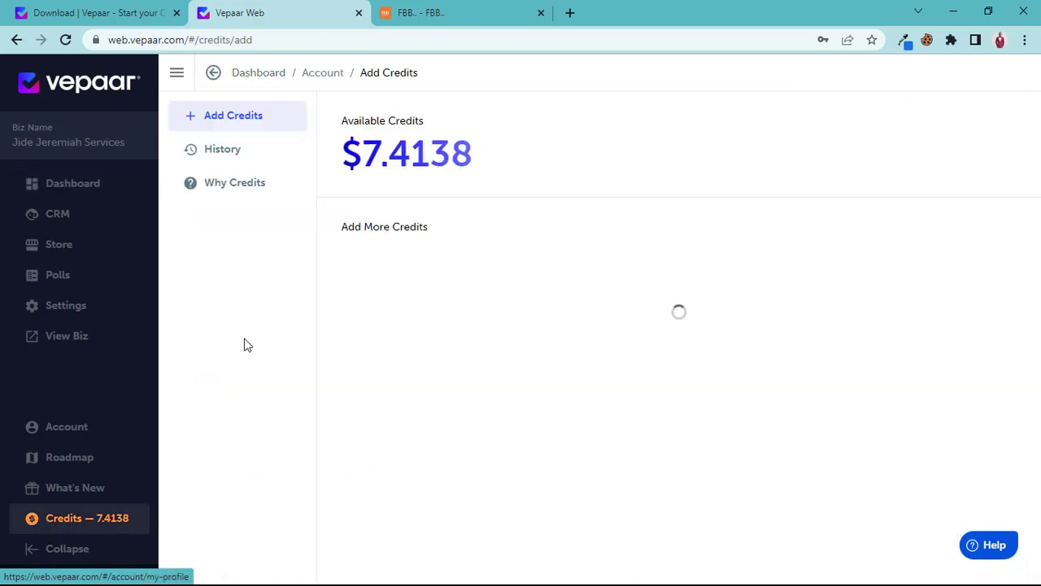